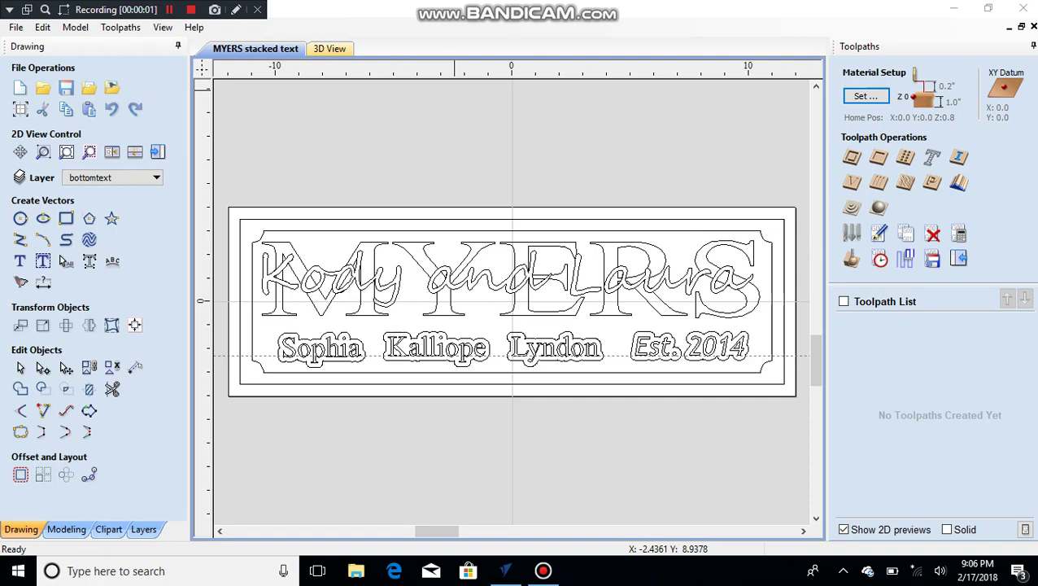
Review the document variables TD and BD defined for the job
key("shift+F12")
left_click(42, 27)
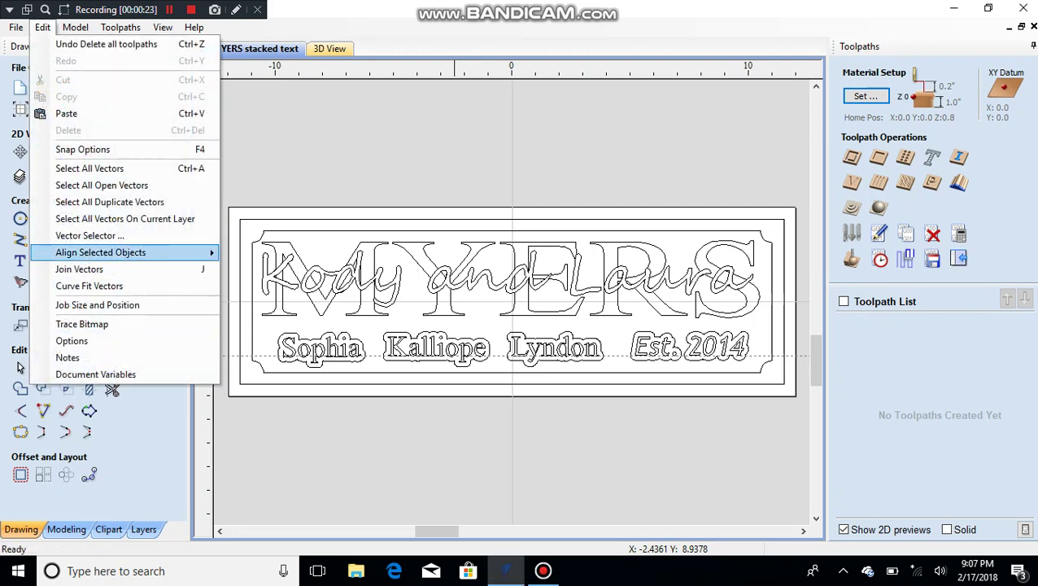
left_click(96, 375)
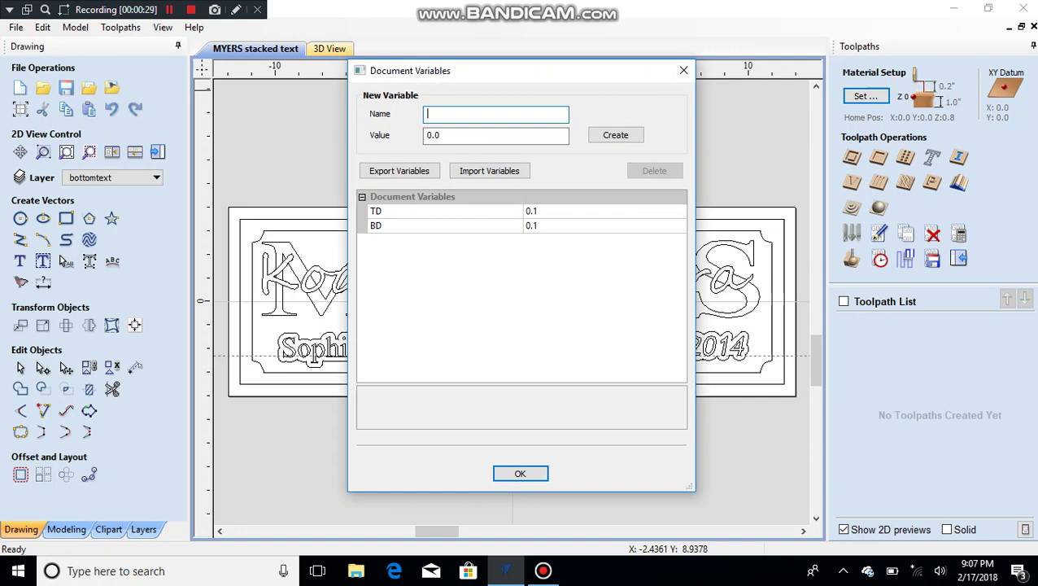
key("Return")
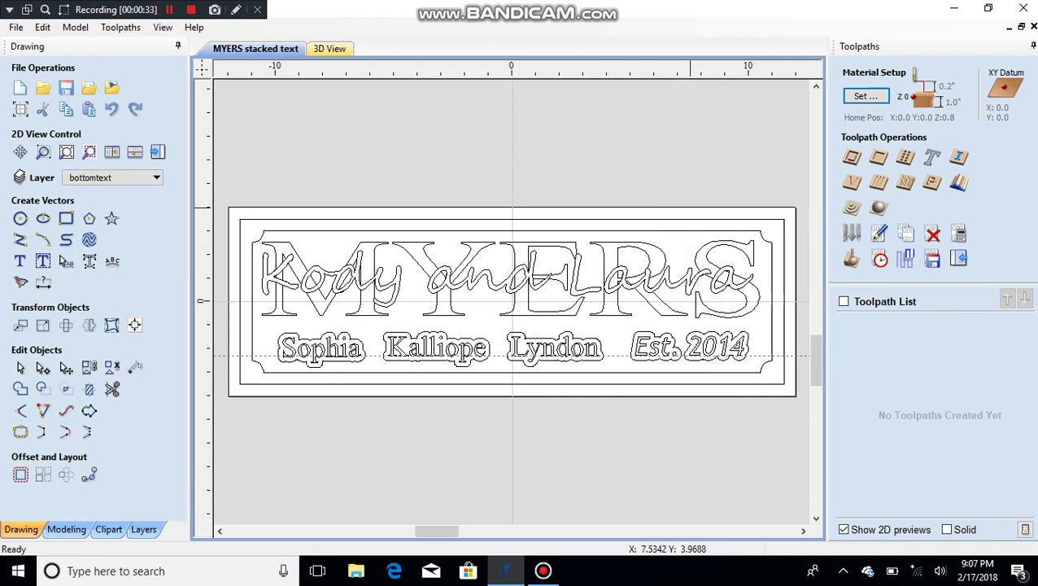
Start a V-Carve / Engraving toolpath and set its flat depth to the document variable TD
left_click(851, 182)
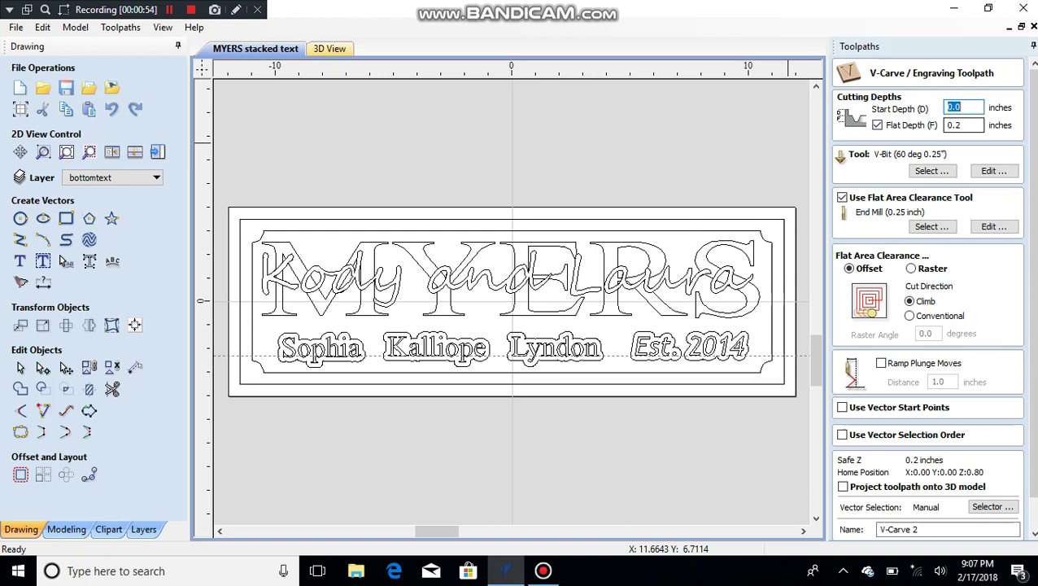
key("Tab")
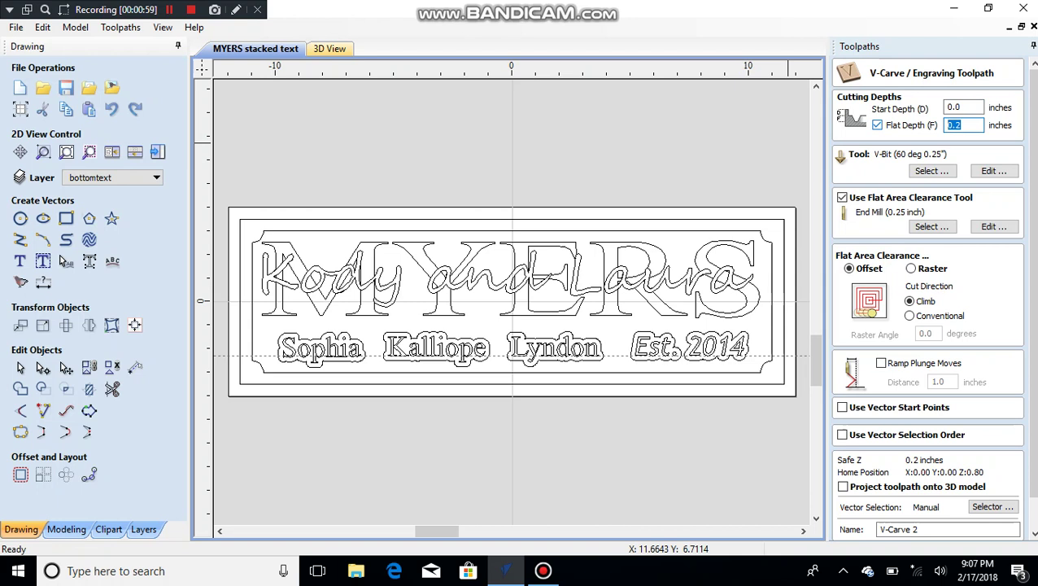
key("BackSpace")
right_click(963, 127)
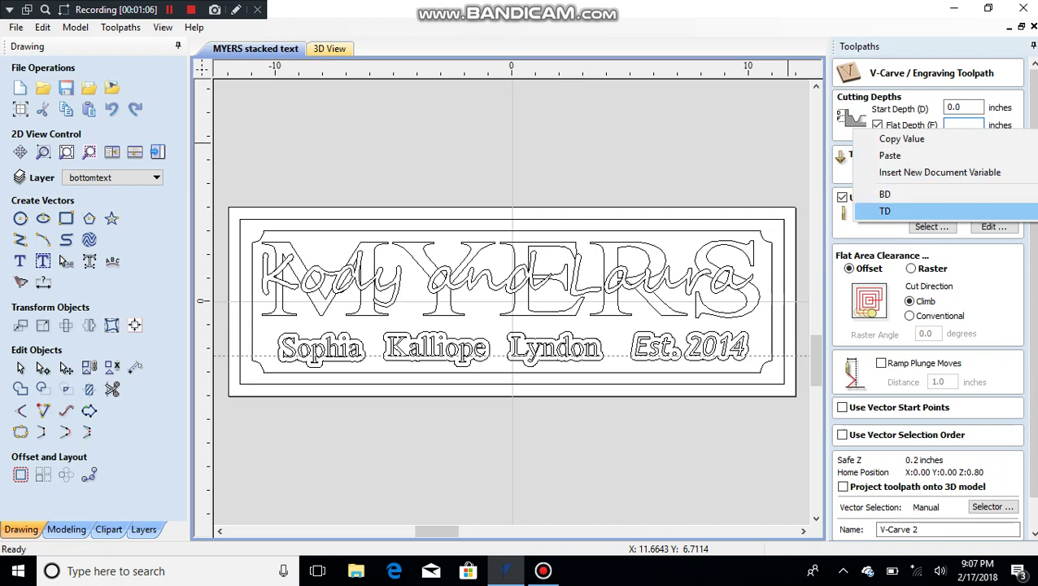
left_click(895, 211)
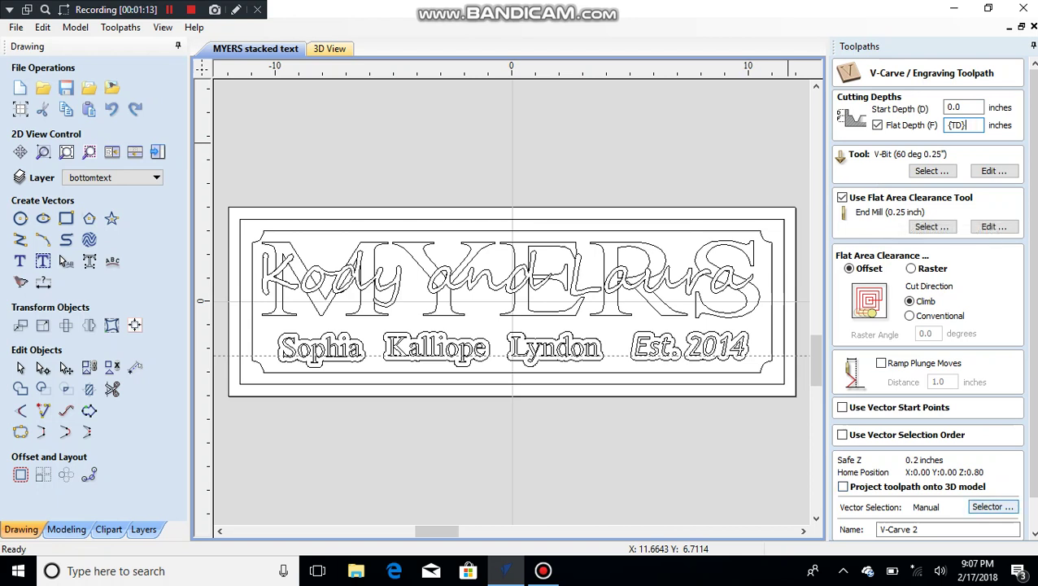
Select the closed vectors on only the inner border and toptext layers for the toolpath
left_click(993, 506)
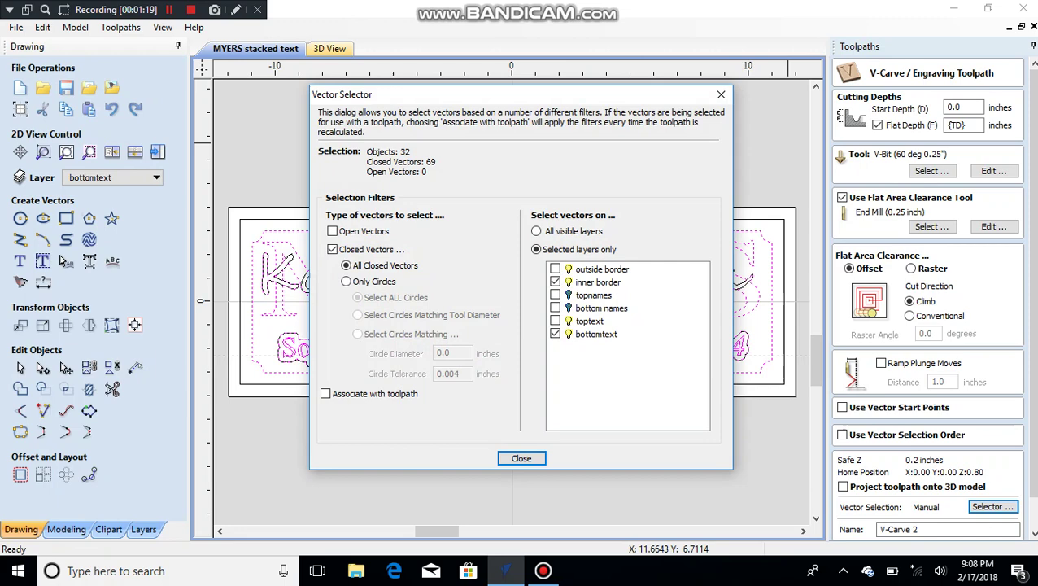
left_click(522, 458)
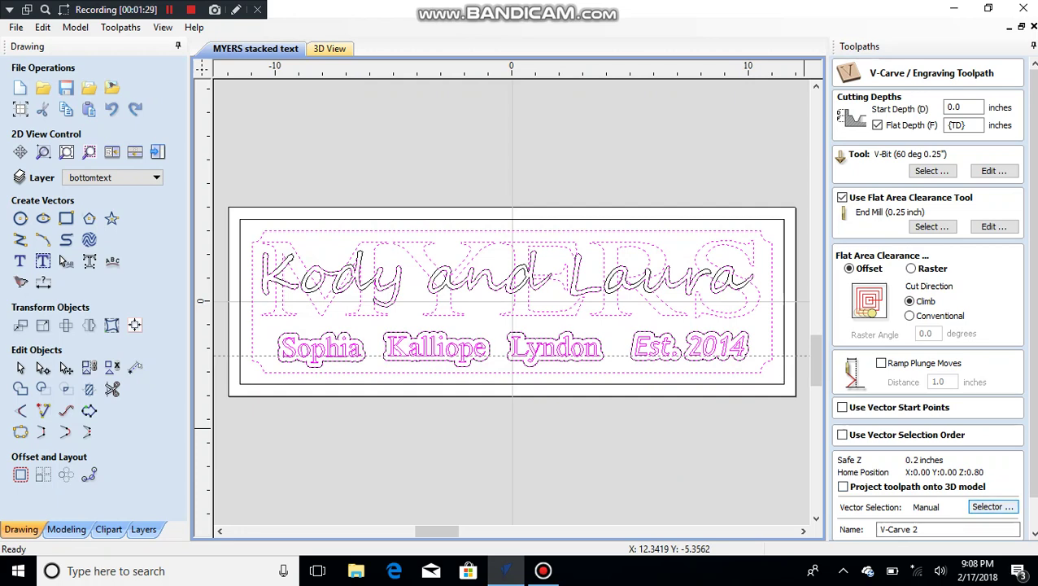
left_click(992, 506)
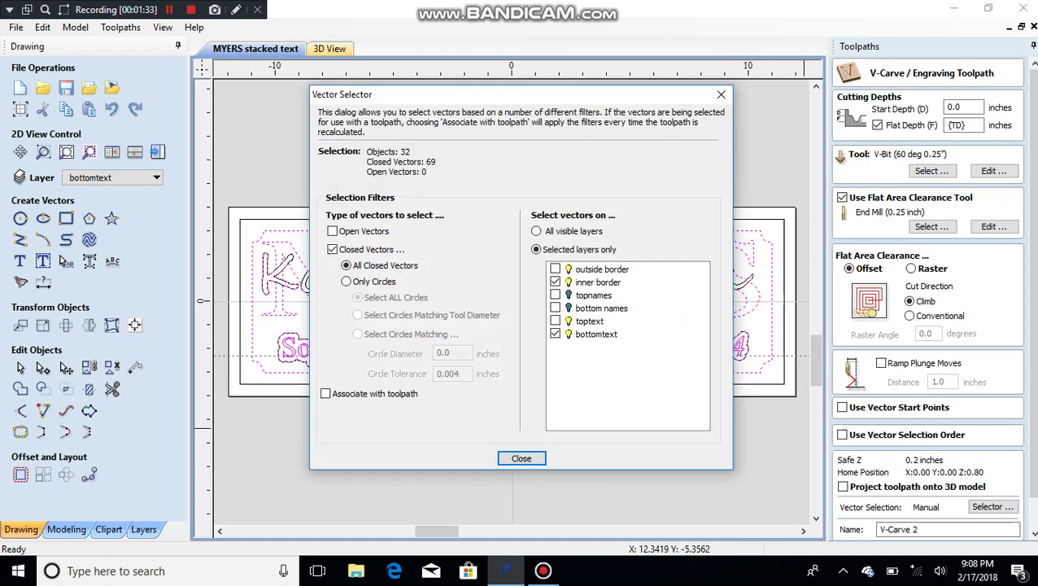
left_click(556, 282)
left_click(556, 334)
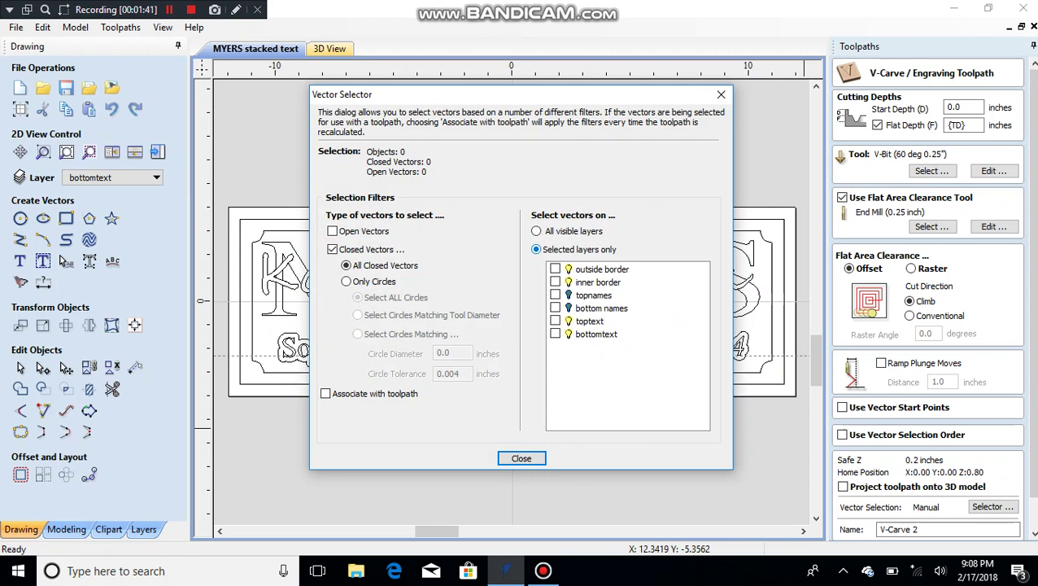
left_click(556, 282)
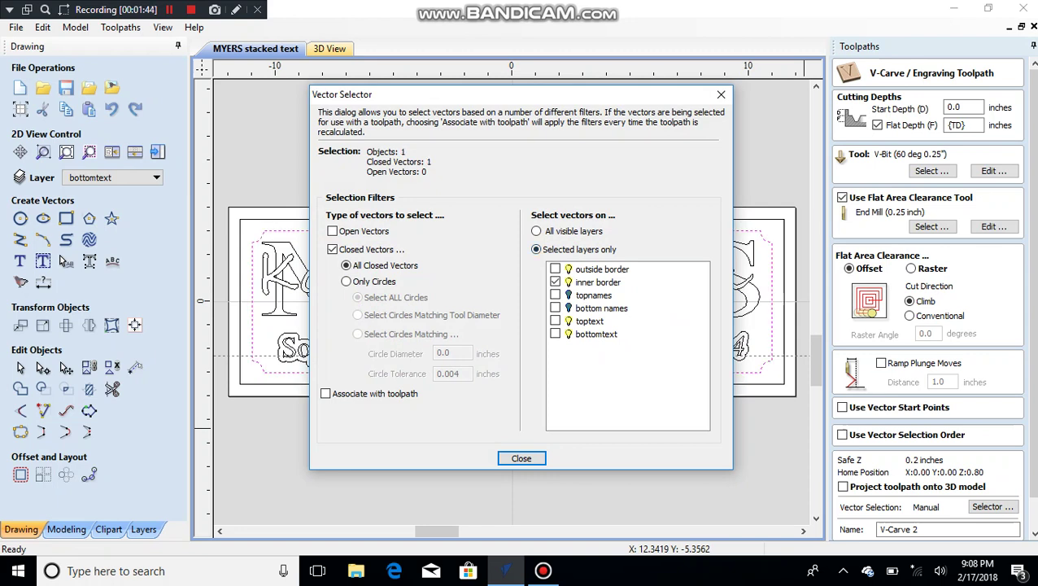
left_click(555, 321)
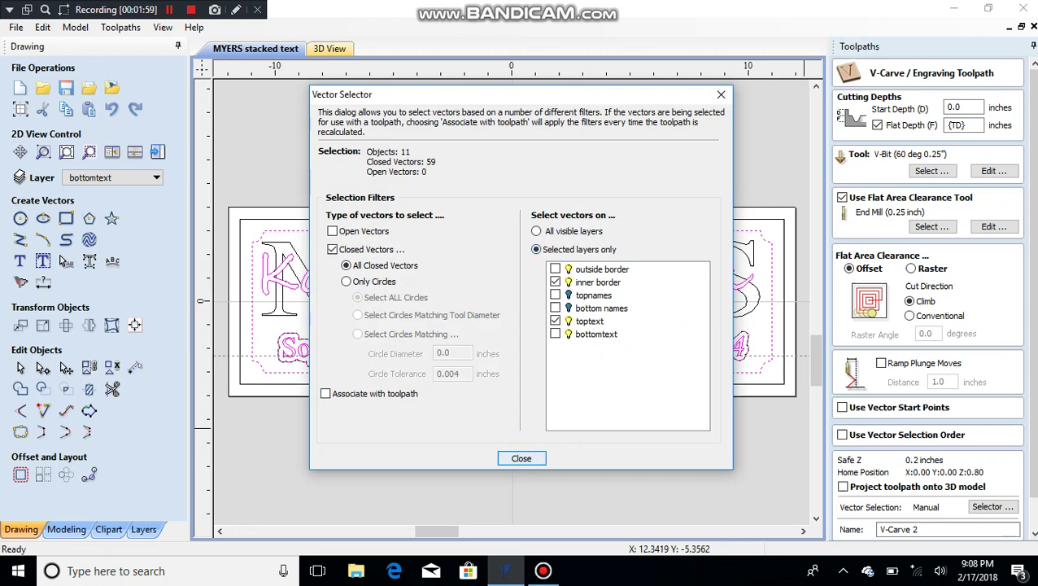
left_click(522, 458)
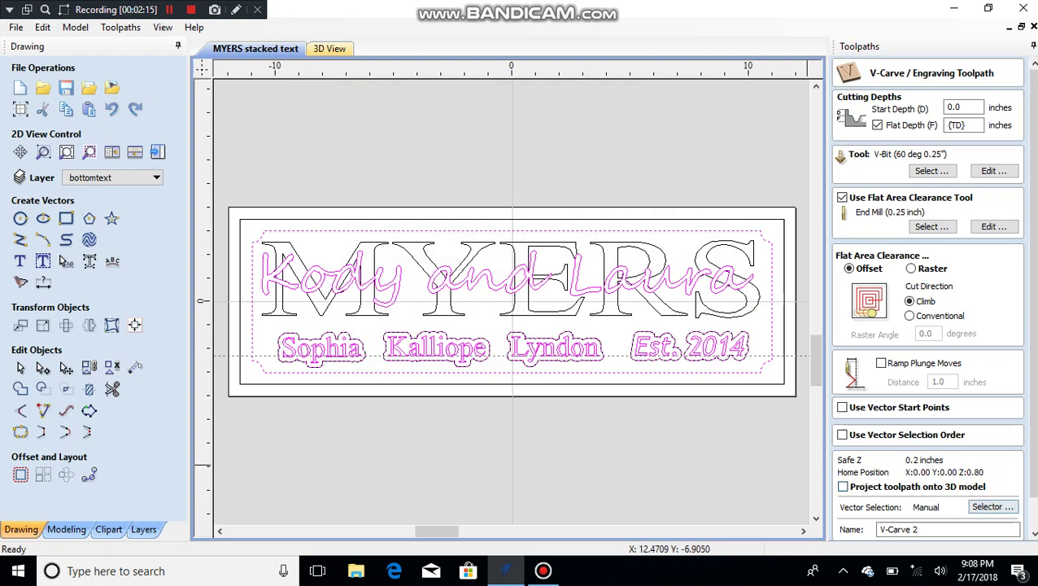
Calculate the V-carve toolpath from the selected border and top-text vectors
left_click_drag(1033, 472, 1033, 504)
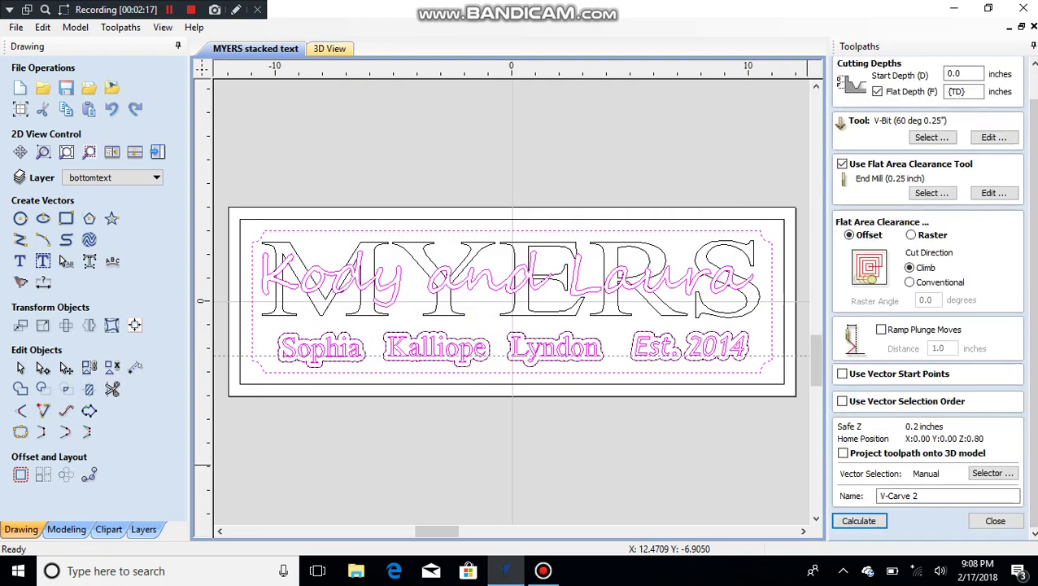
scroll(927, 297, "up", 1)
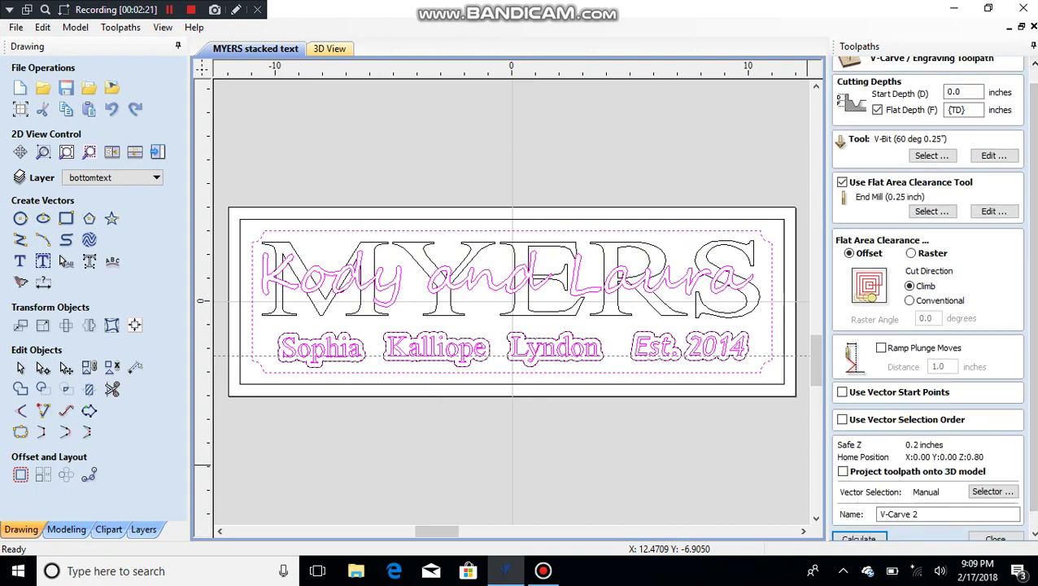
scroll(931, 296, "down", 1)
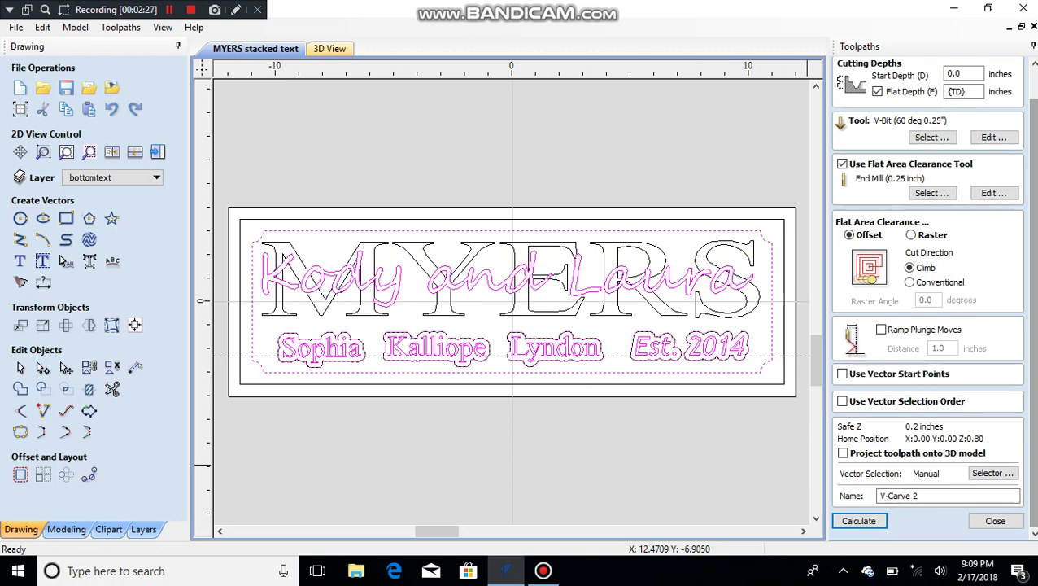
left_click(859, 521)
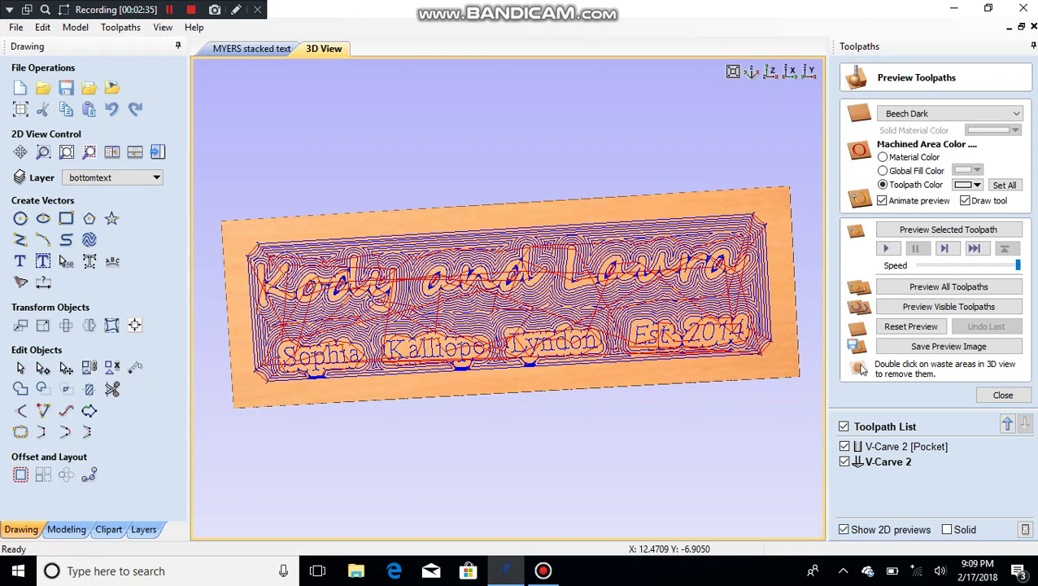
Preview the pocket clearance toolpath and the V-carve toolpath one after the other, and close the preview
left_click(844, 461)
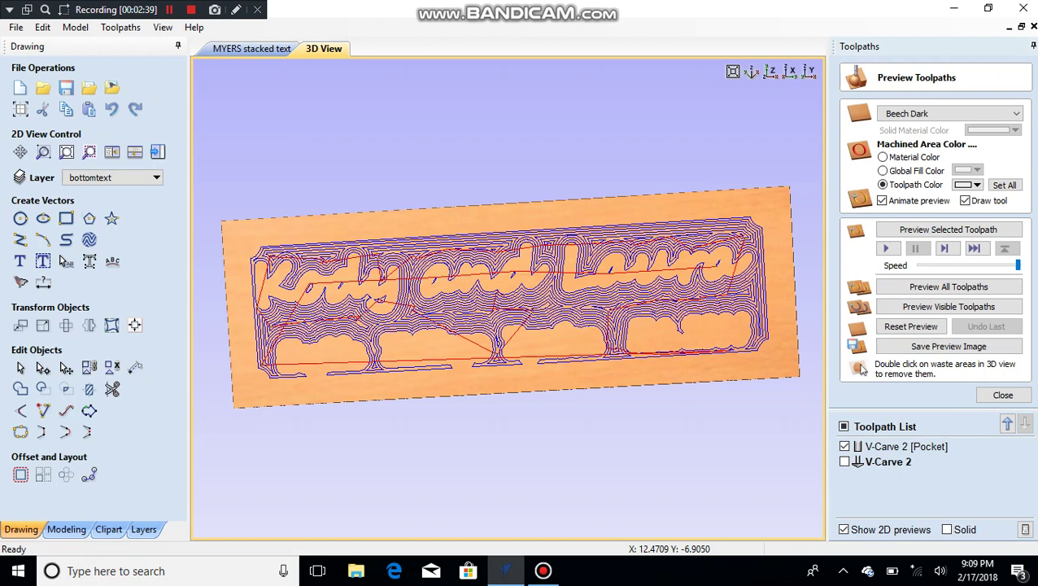
key("shift+Tab")
key("shift+Tab")
key("shift+Tab")
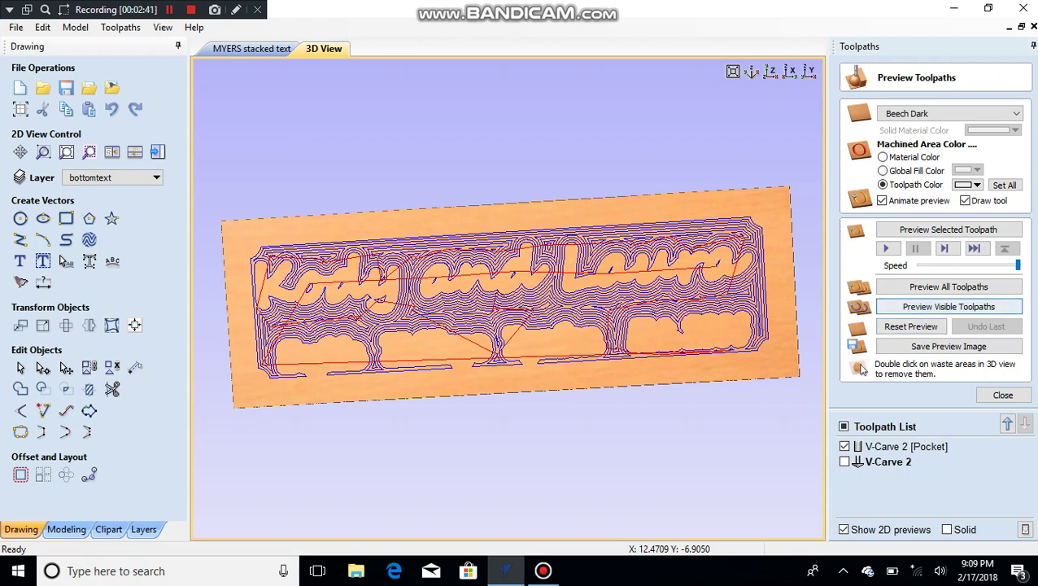
key("Tab")
key("Return")
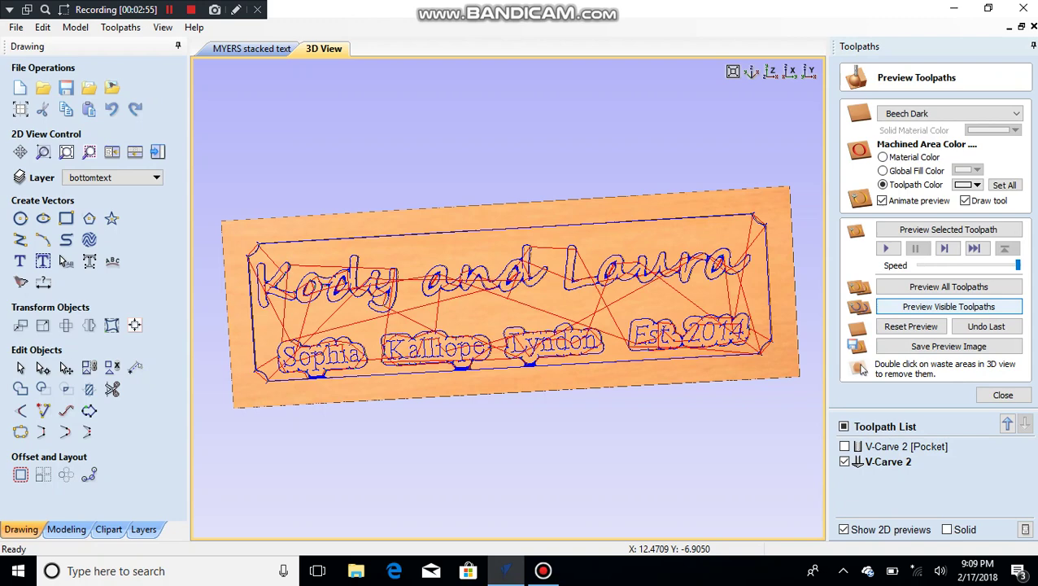
left_click(948, 307)
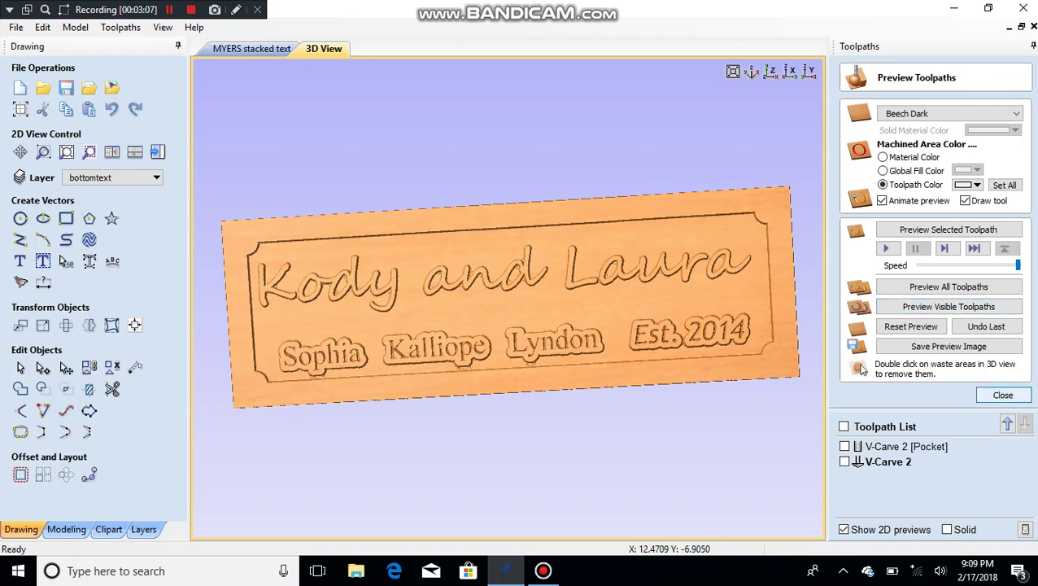
key("Return")
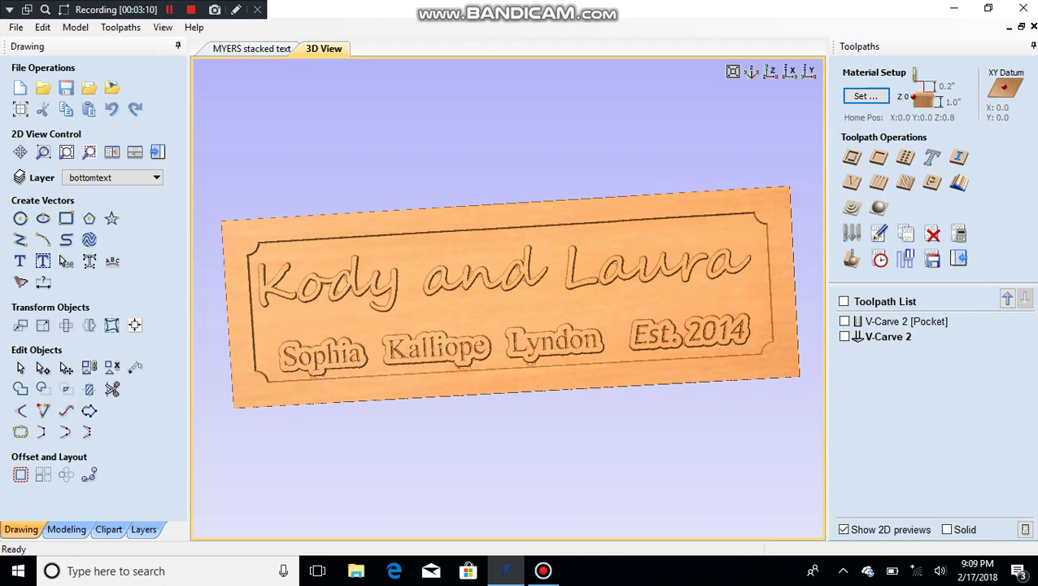
Return to the 2D drawing and start a second V-Carve / Engraving toolpath with flat depth {TD}+{BD}
left_click(251, 49)
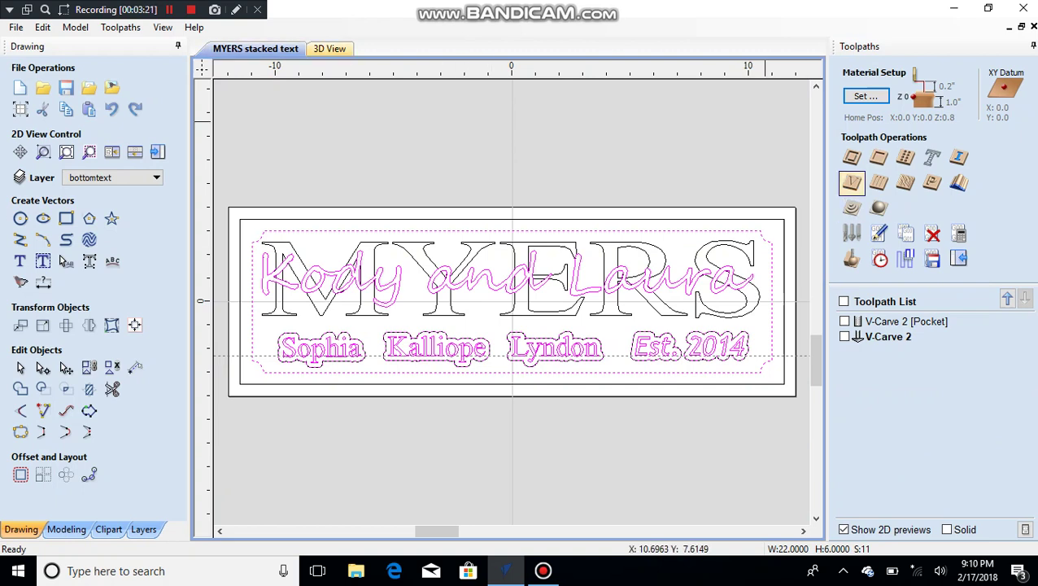
left_click(851, 182)
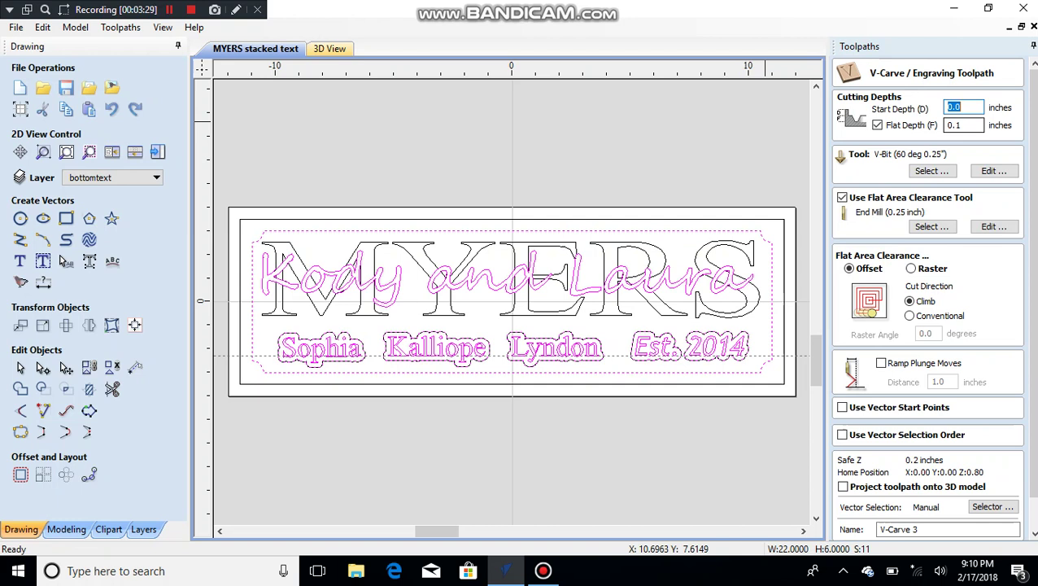
key("Tab")
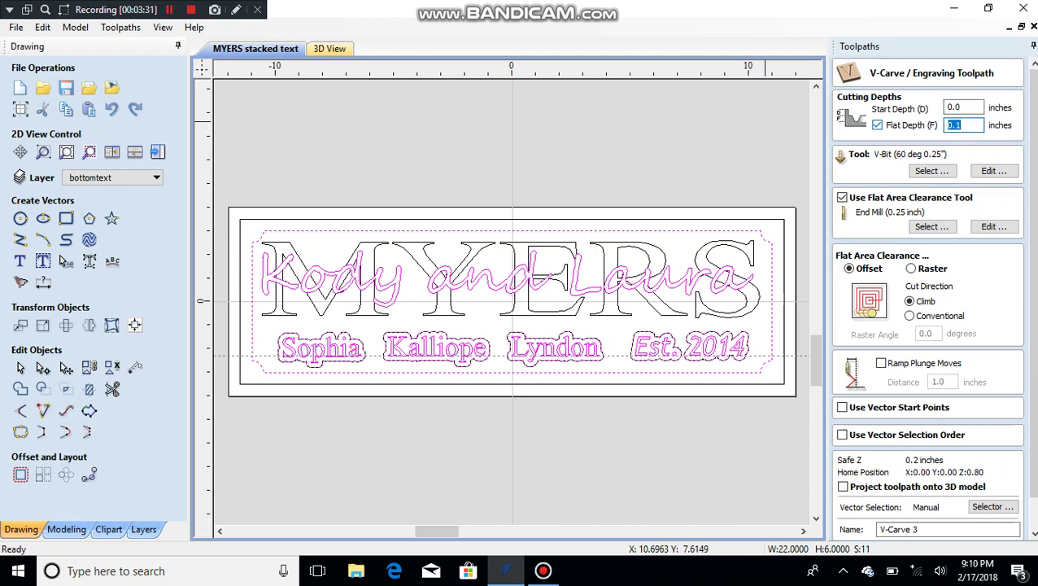
key("BackSpace")
right_click(963, 124)
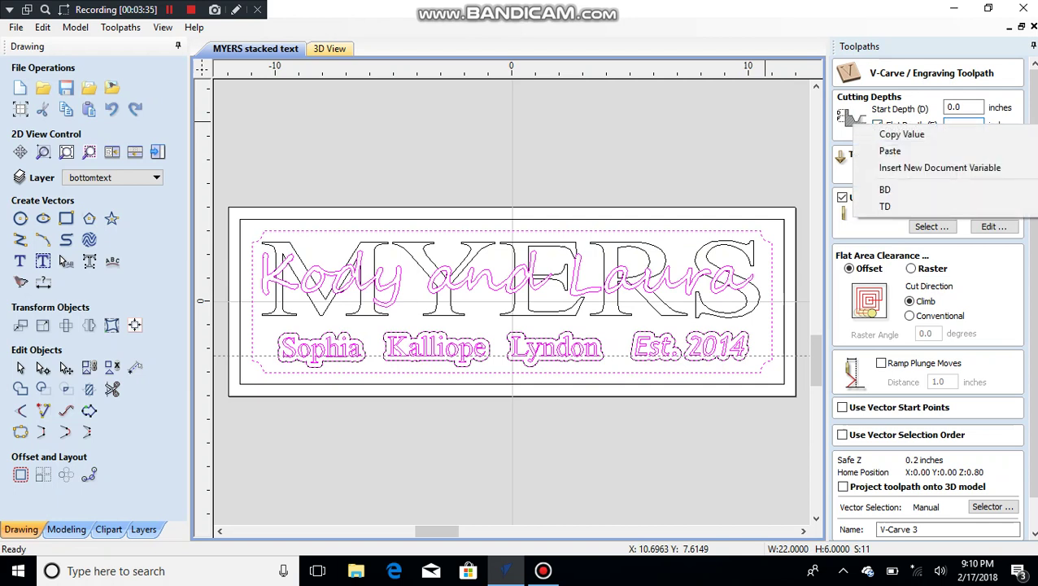
left_click(892, 205)
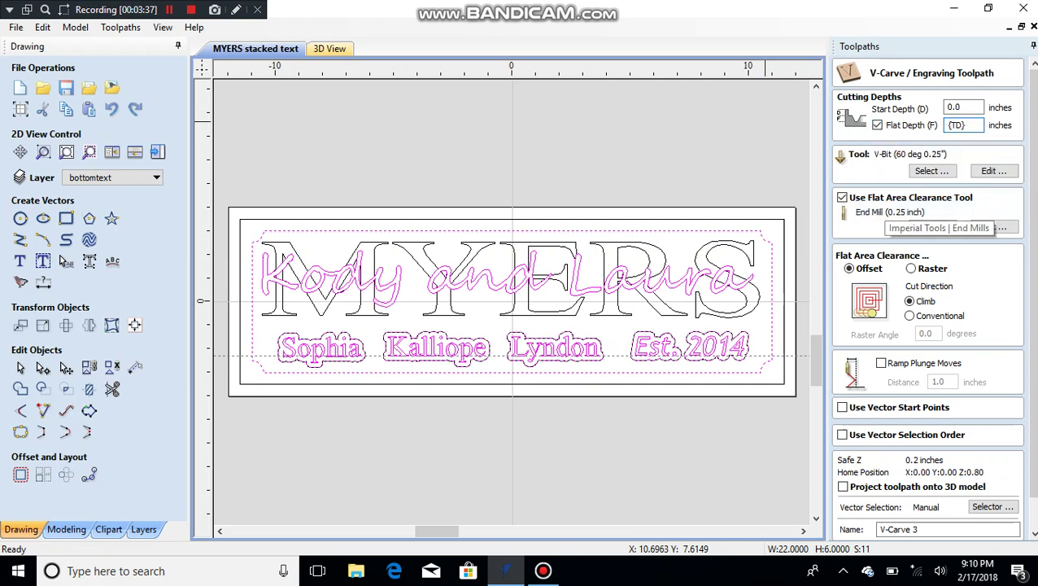
type("+")
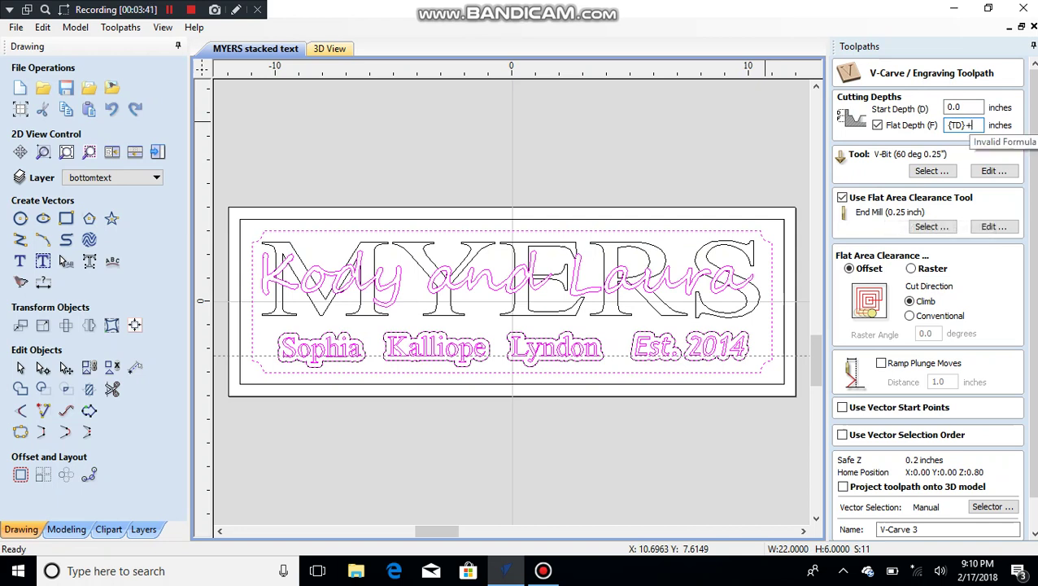
right_click(966, 129)
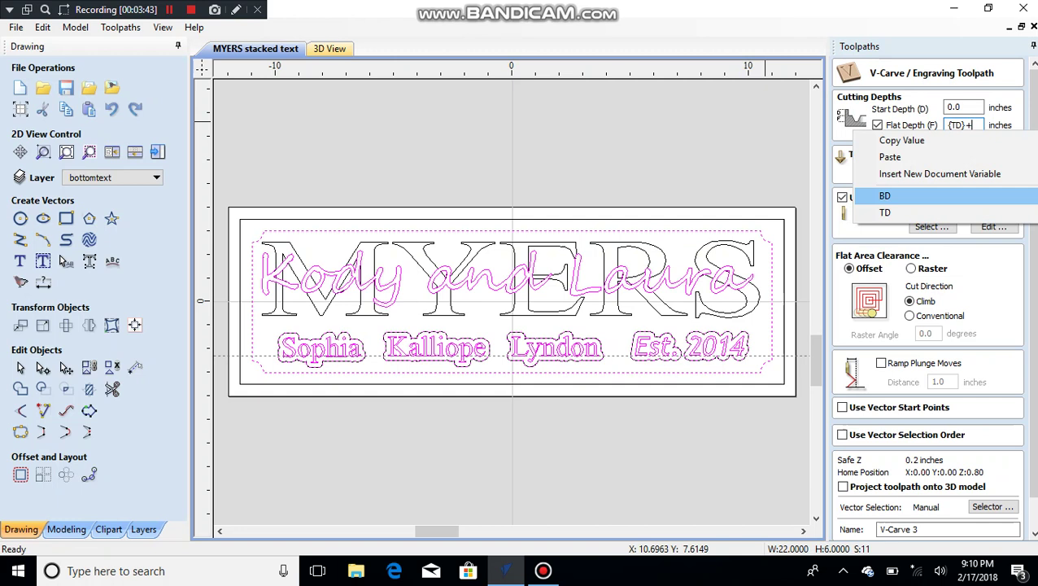
left_click(887, 195)
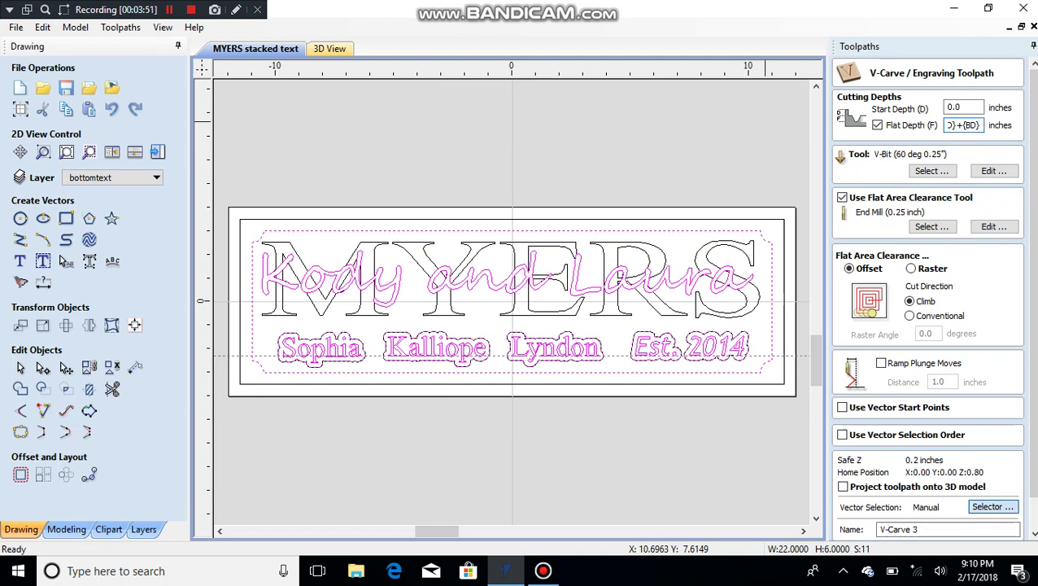
Switch the toolpath's vector selection from the toptext layer to bottomtext, keeping the inner border layer selected
left_click(992, 506)
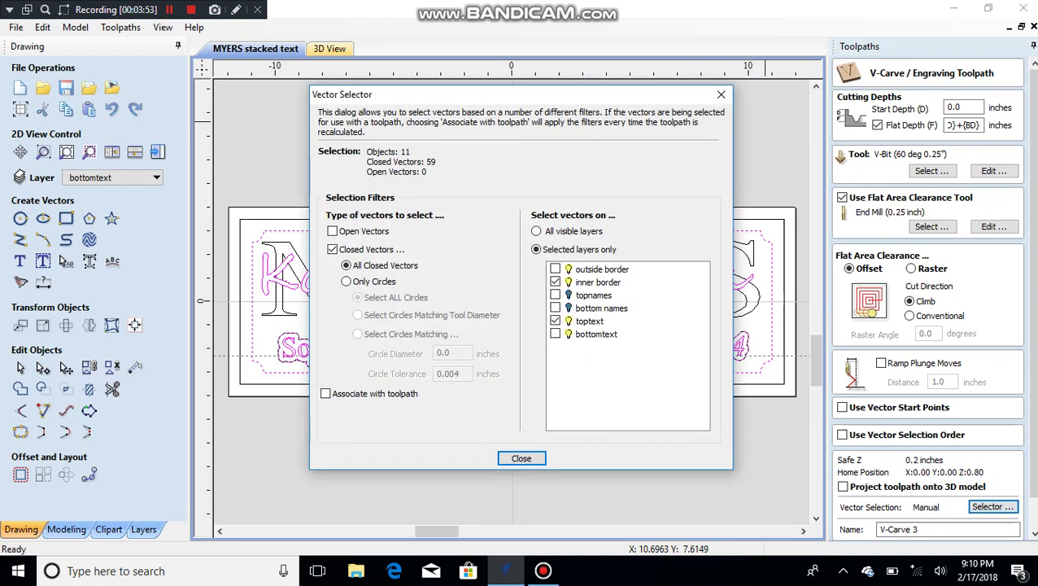
left_click(556, 320)
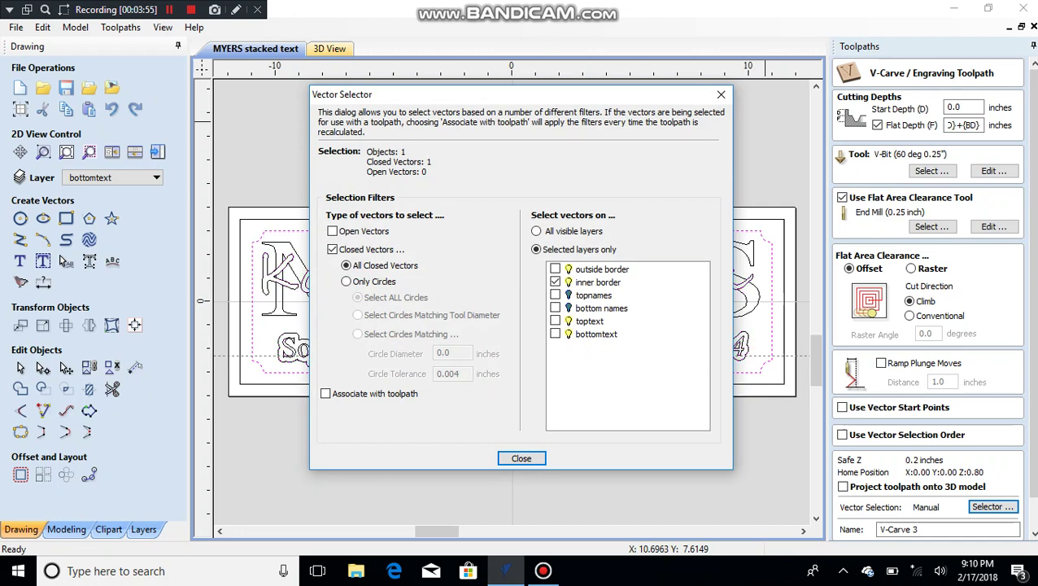
left_click(555, 334)
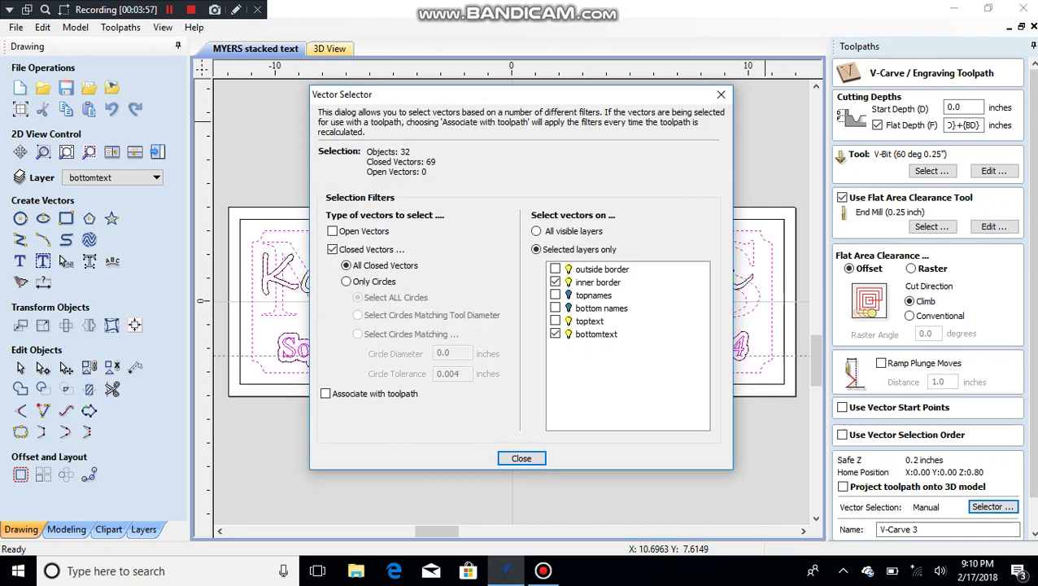
left_click(521, 458)
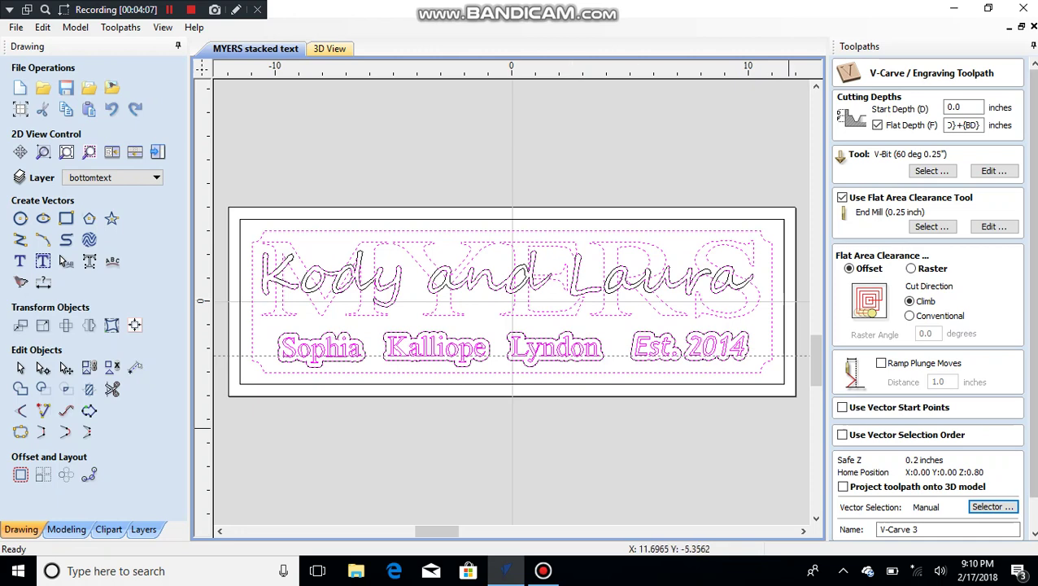
Calculate the bottom-text V-carve toolpath and preview its pocket clearance and V-carve passes one after the other
left_click_drag(1033, 455, 1033, 485)
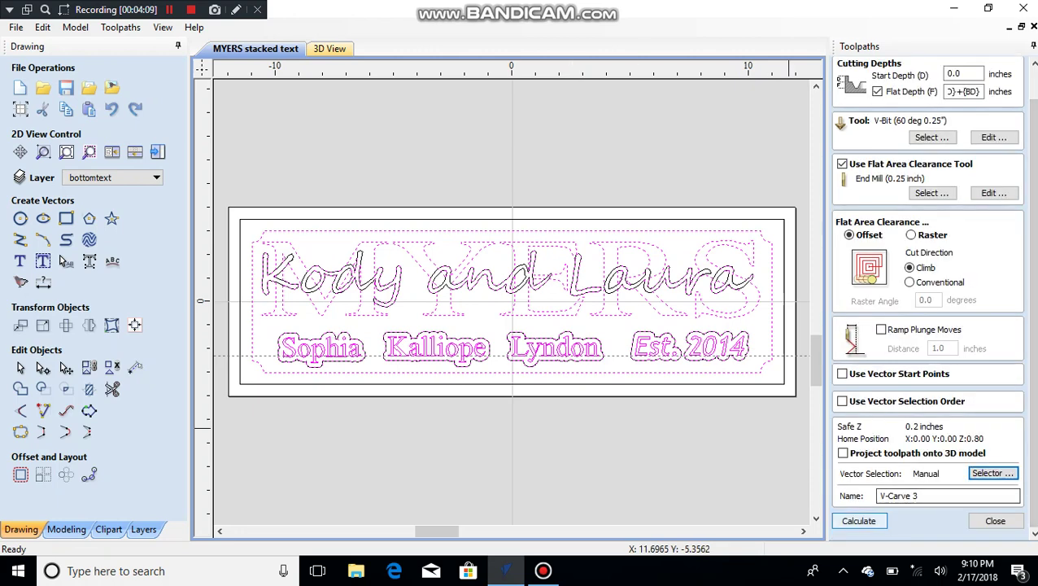
left_click(859, 520)
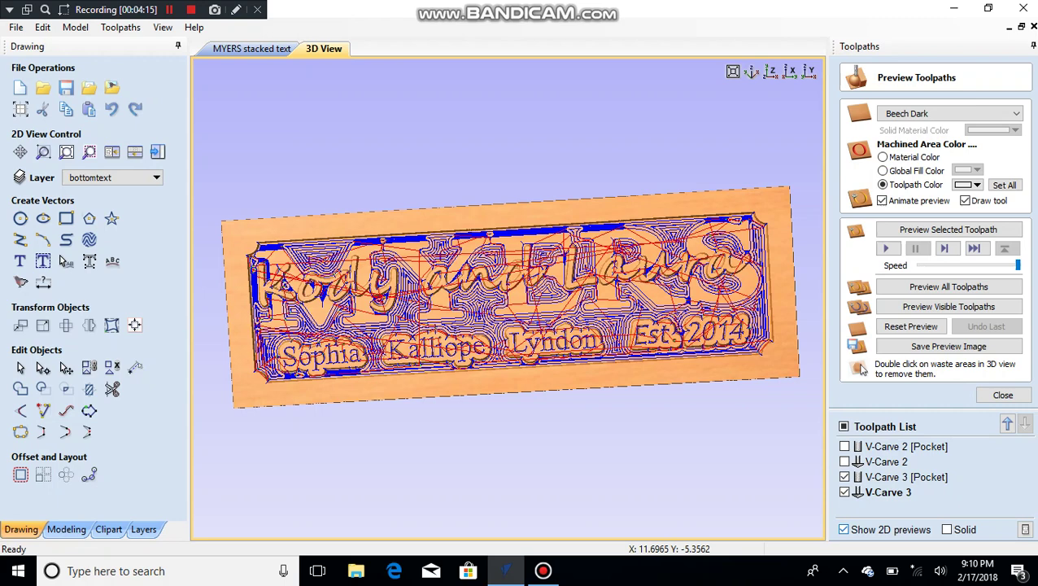
left_click(845, 492)
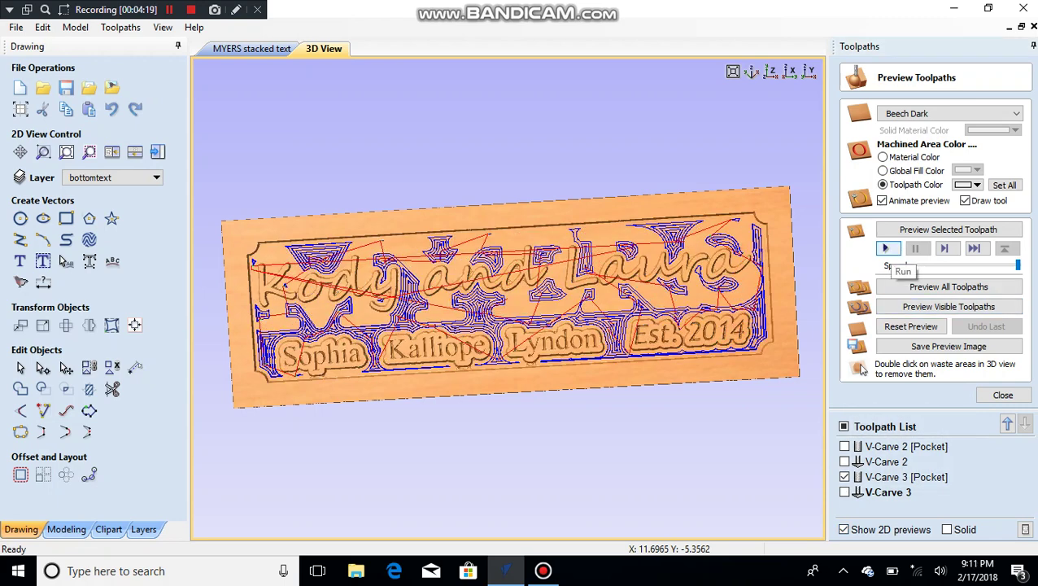
left_click(948, 305)
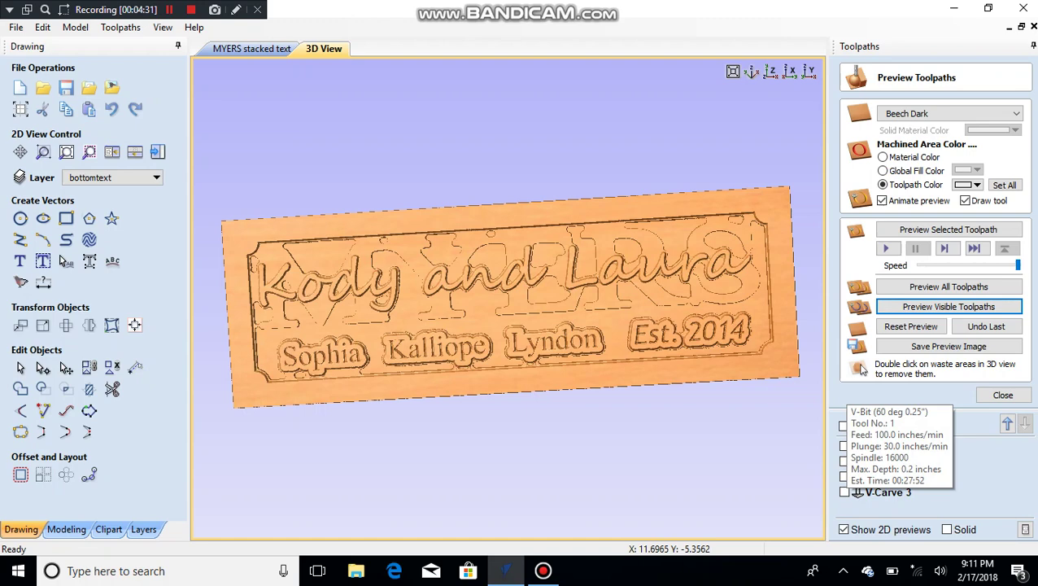
left_click(844, 492)
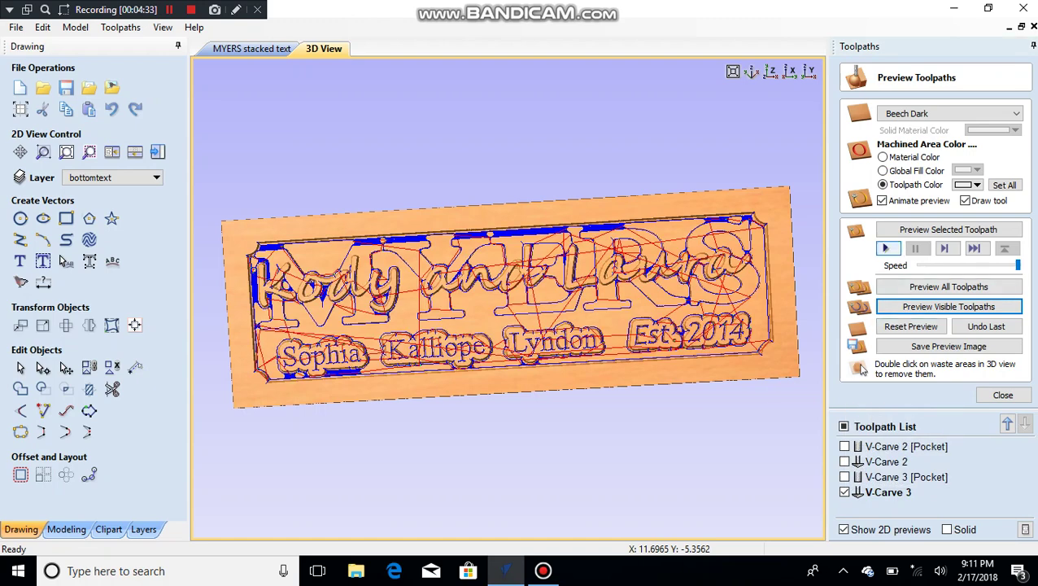
key("Return")
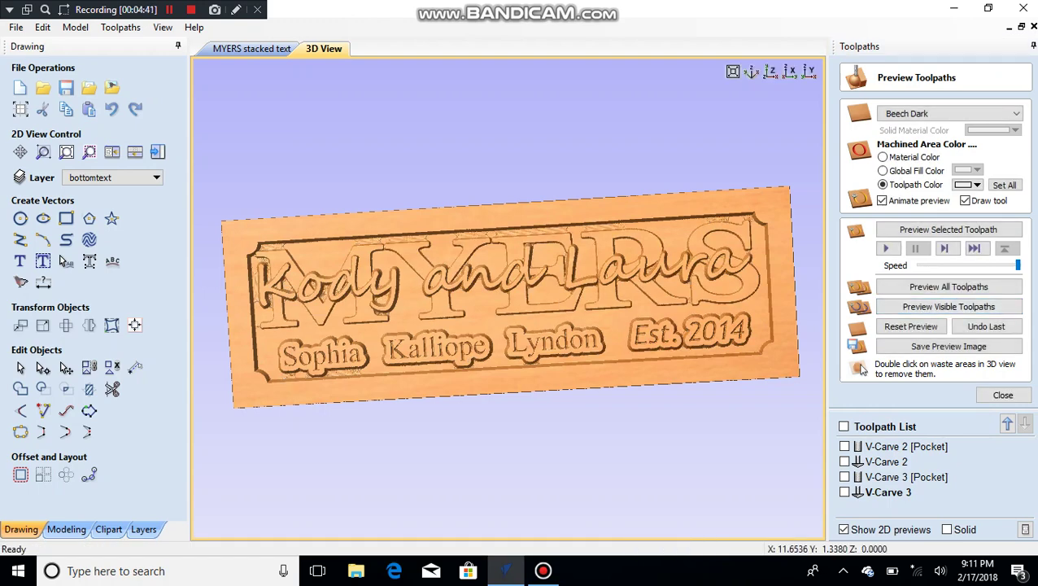
Examine the carved depth of the stacked text in the 3D preview from several angles, and close the preview
left_click_drag(507, 359, 460, 372)
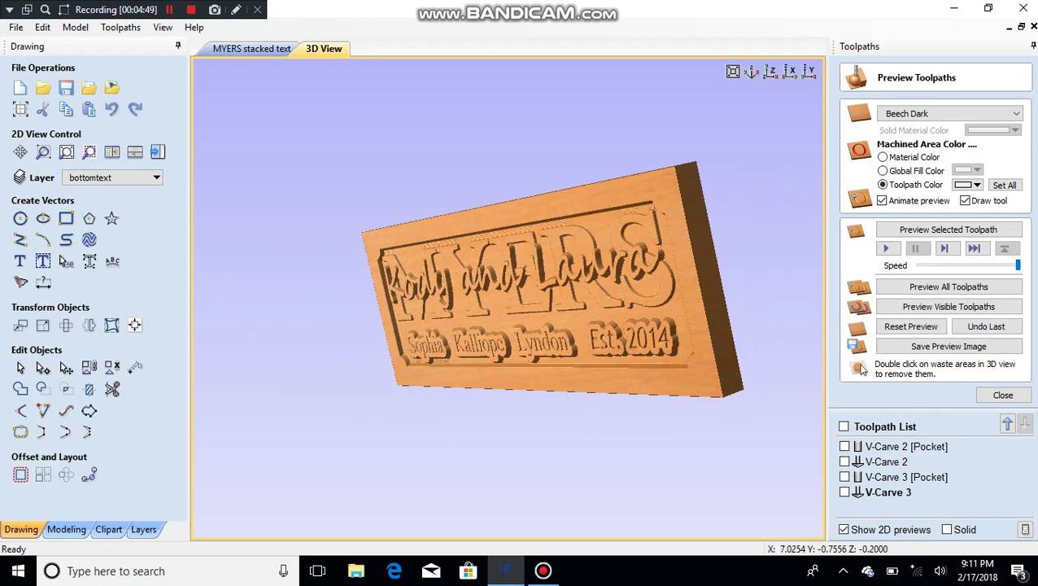
mouse_move(642, 301)
left_mouse_down()
mouse_move(505, 303)
mouse_move(623, 300)
left_mouse_up()
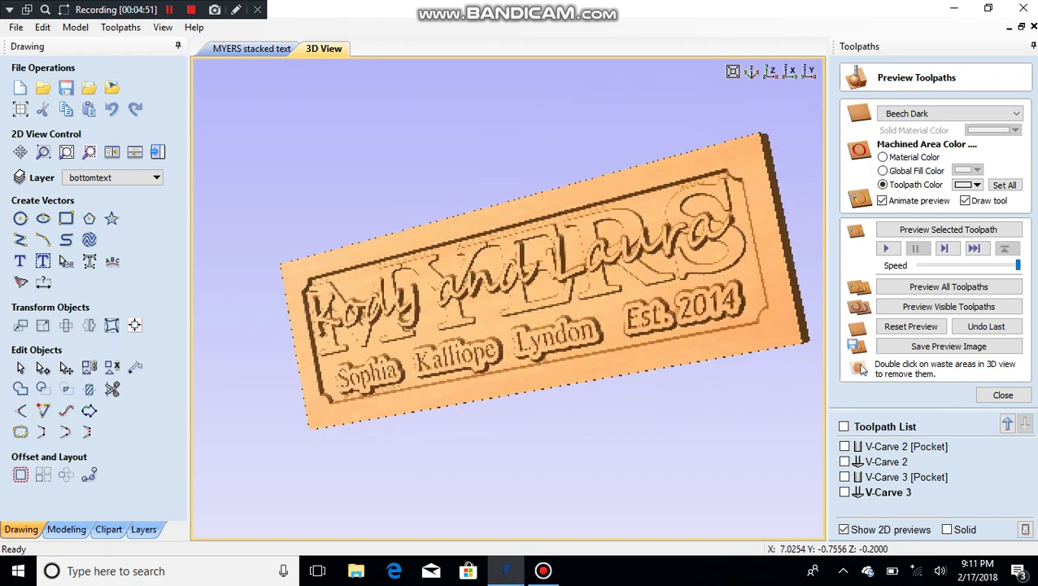
left_click_drag(331, 356, 444, 301)
left_click_drag(537, 315, 501, 322)
left_click_drag(606, 281, 545, 291)
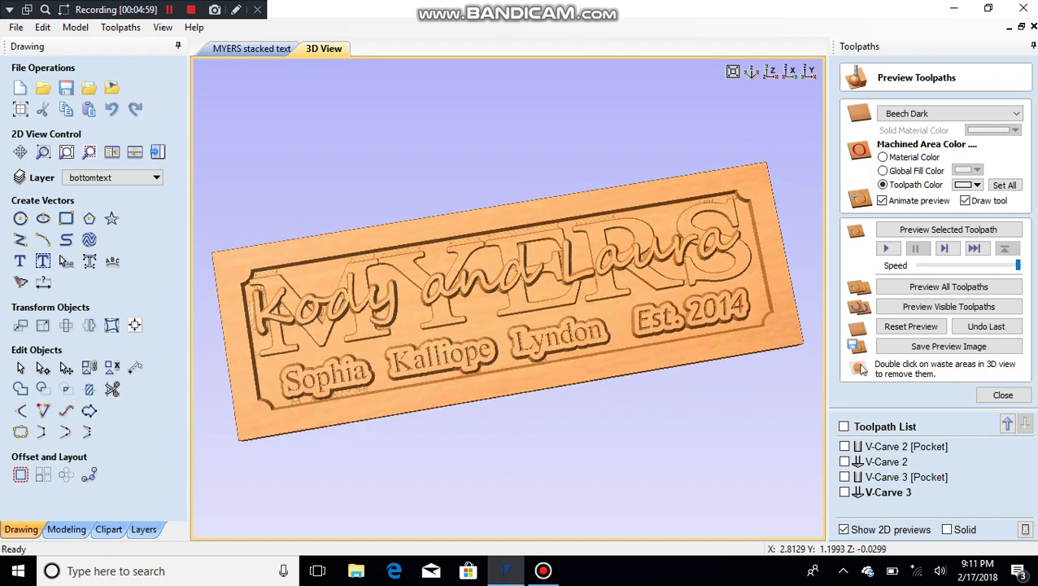
left_click_drag(302, 340, 297, 291)
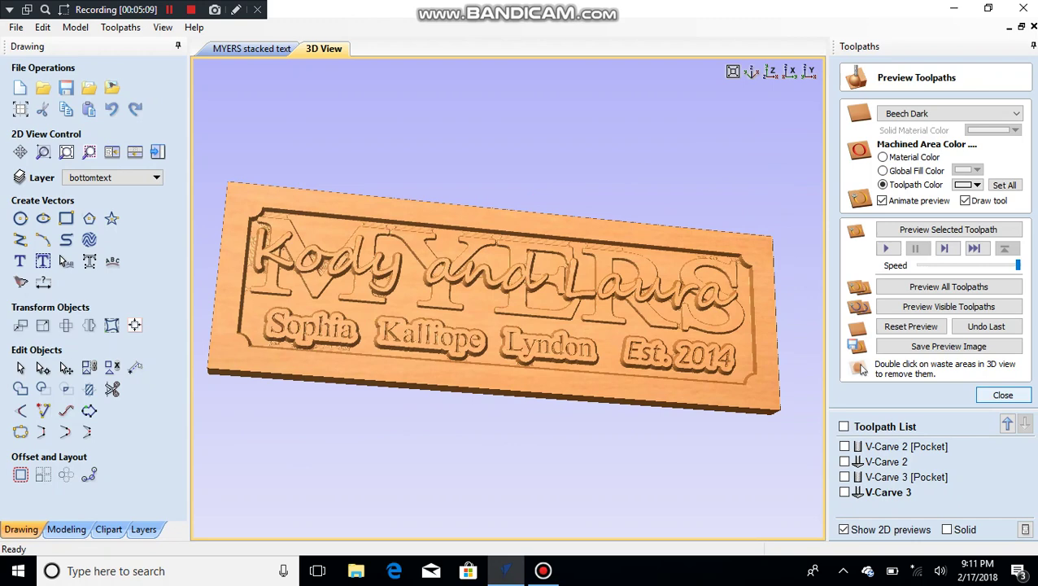
left_click(1003, 395)
Change the outside border rectangle in the 2D drawing to radiused external corners with a 0.5 inch radius
left_click(252, 48)
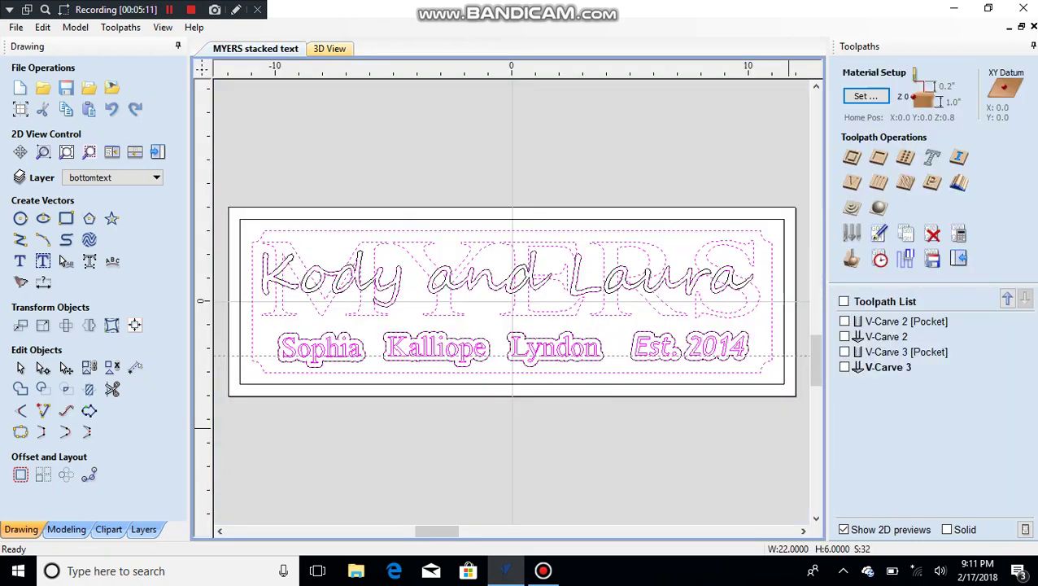
left_click(346, 242)
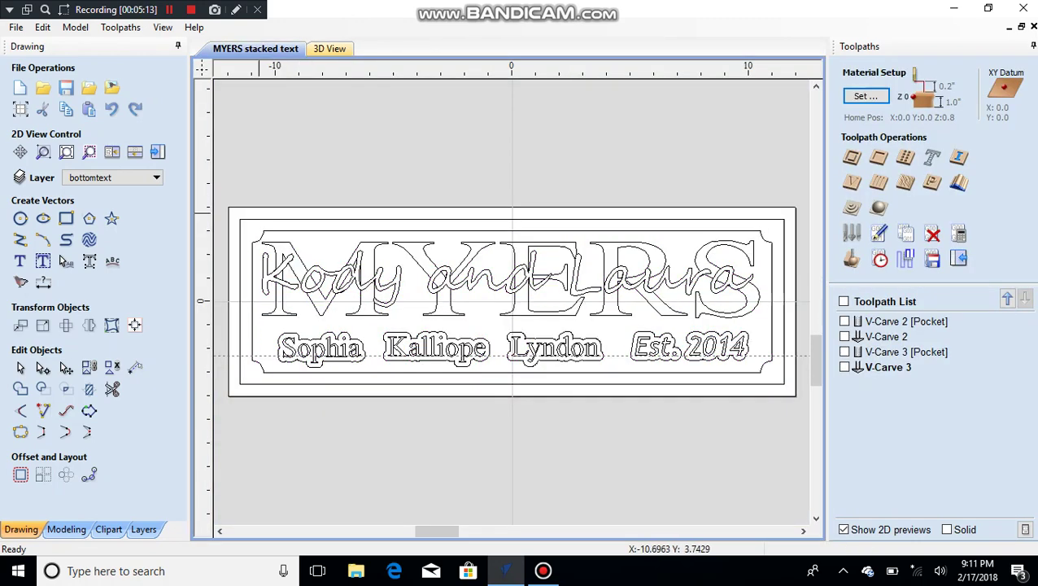
left_click(251, 220)
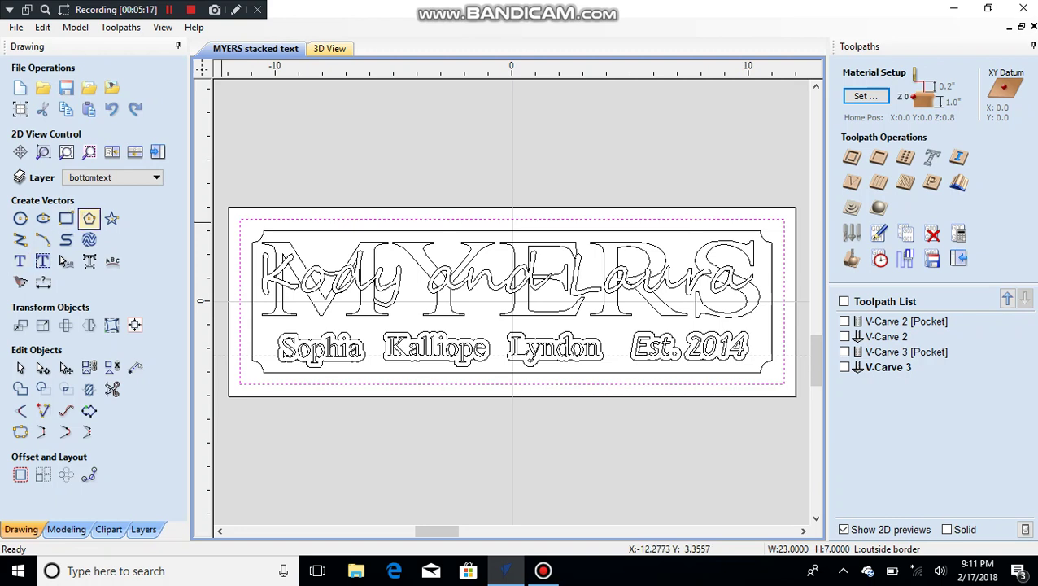
left_click(65, 218)
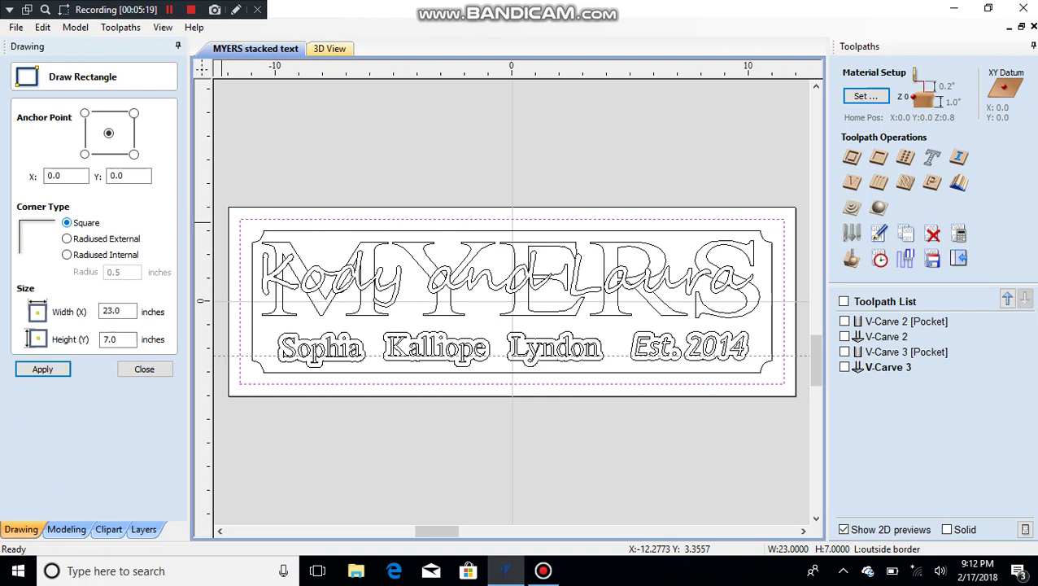
left_click(67, 238)
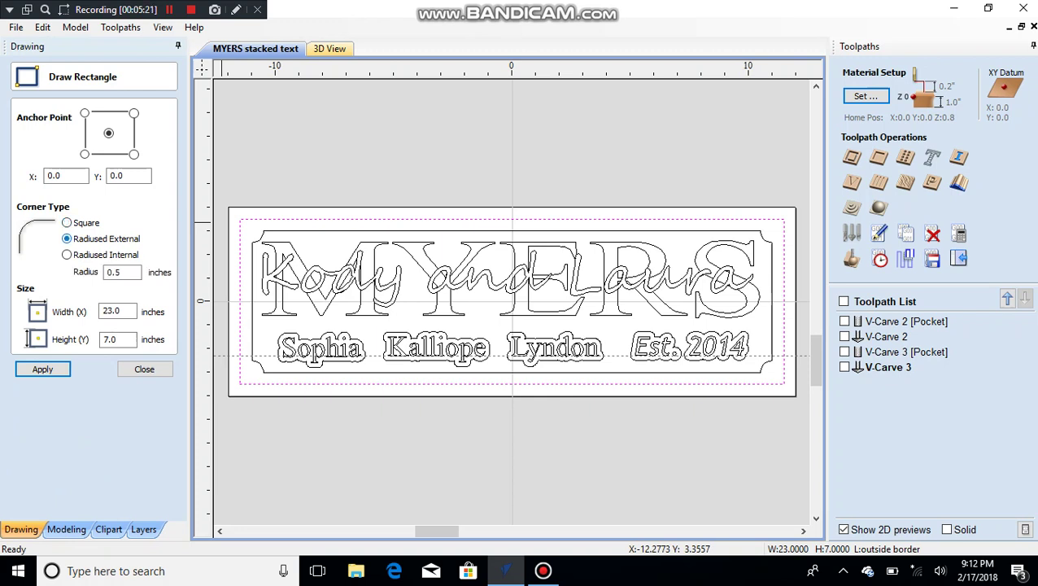
left_click(42, 370)
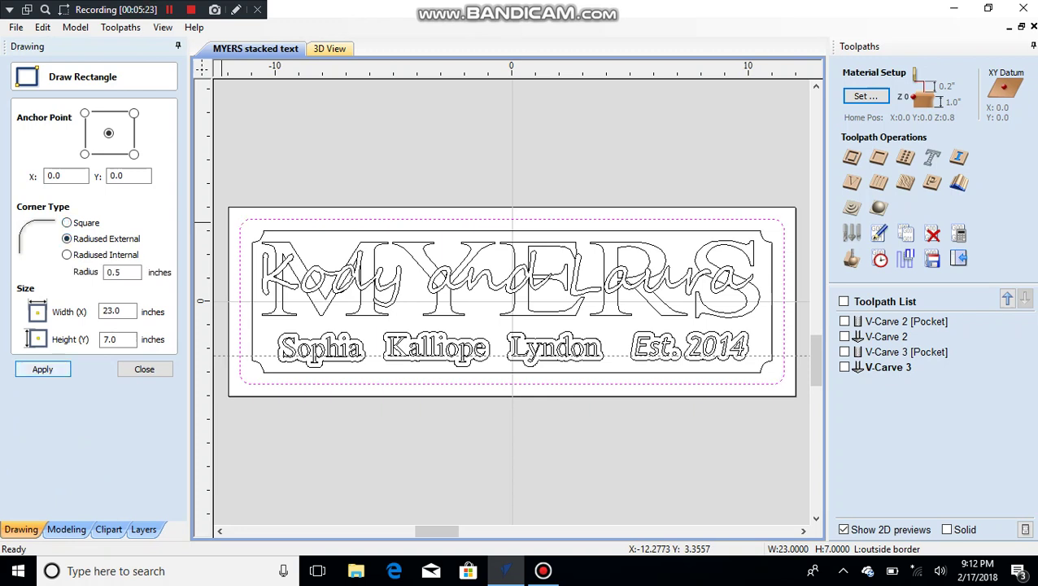
left_click(143, 369)
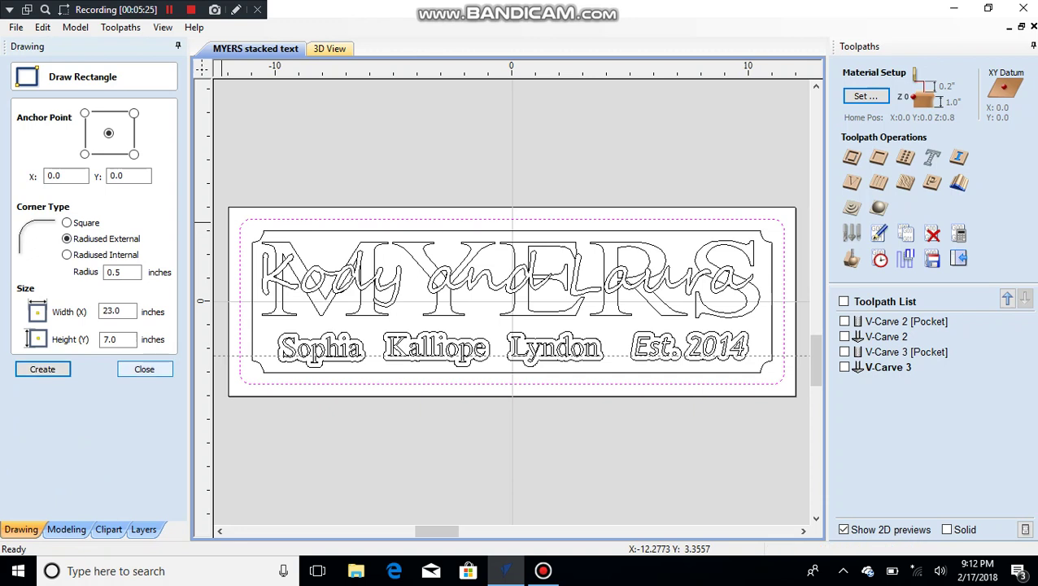
left_click(144, 369)
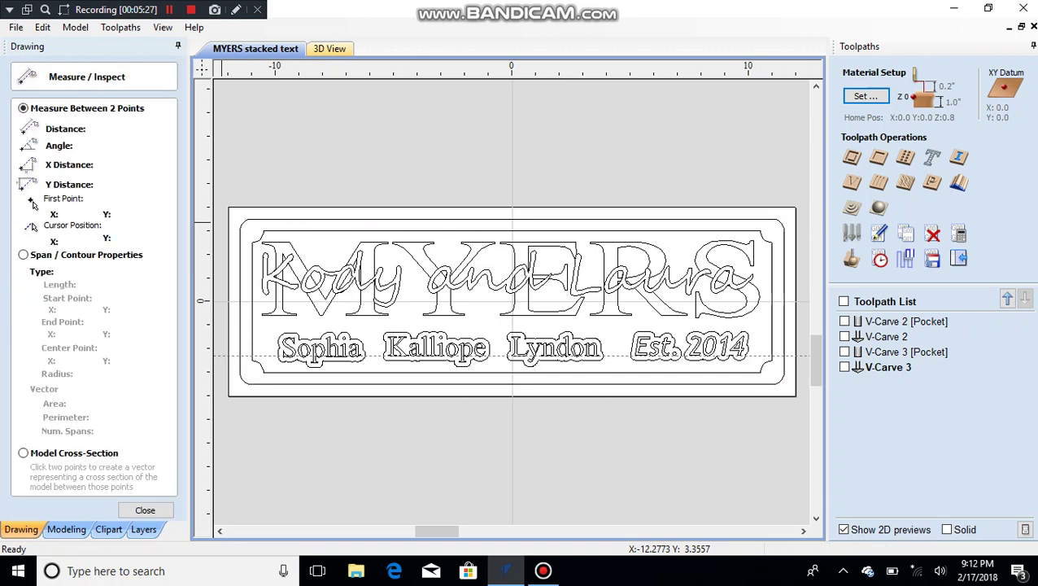
left_click_drag(235, 463, 223, 473)
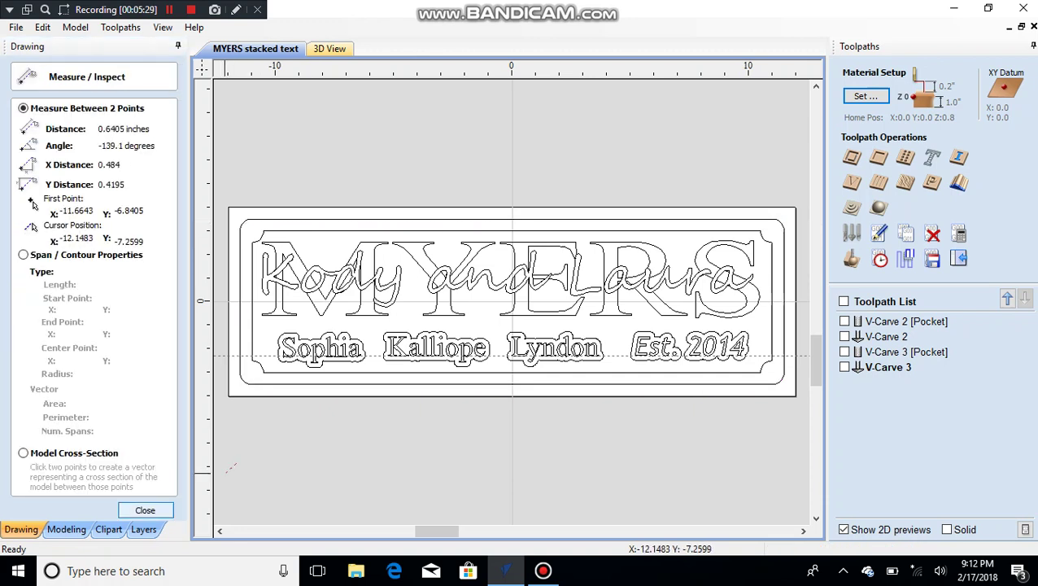
key("Escape")
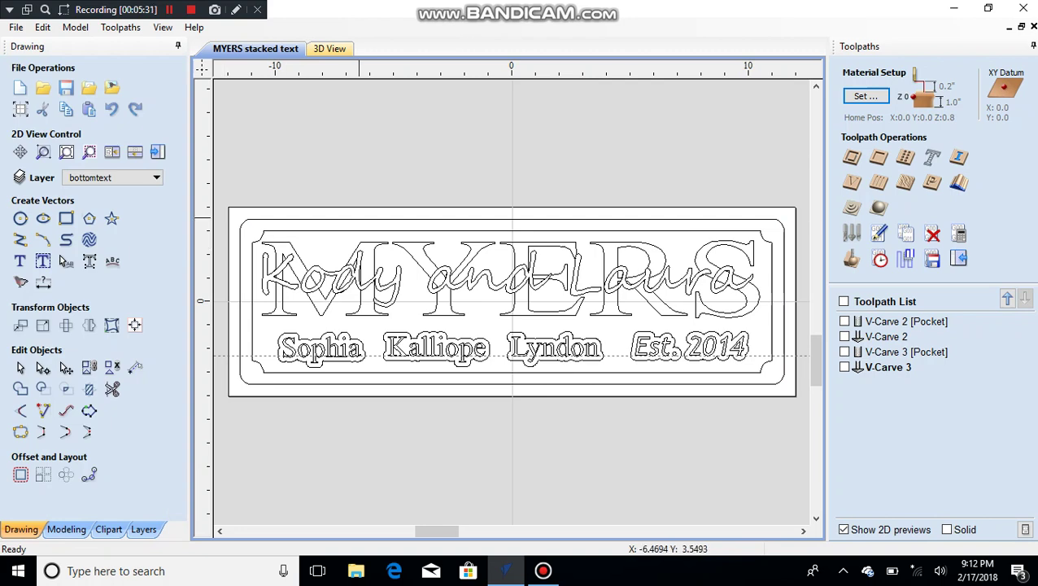
Start a 2D profile toolpath on the rounded outside border with a cut depth of 1 inch
left_click(358, 219)
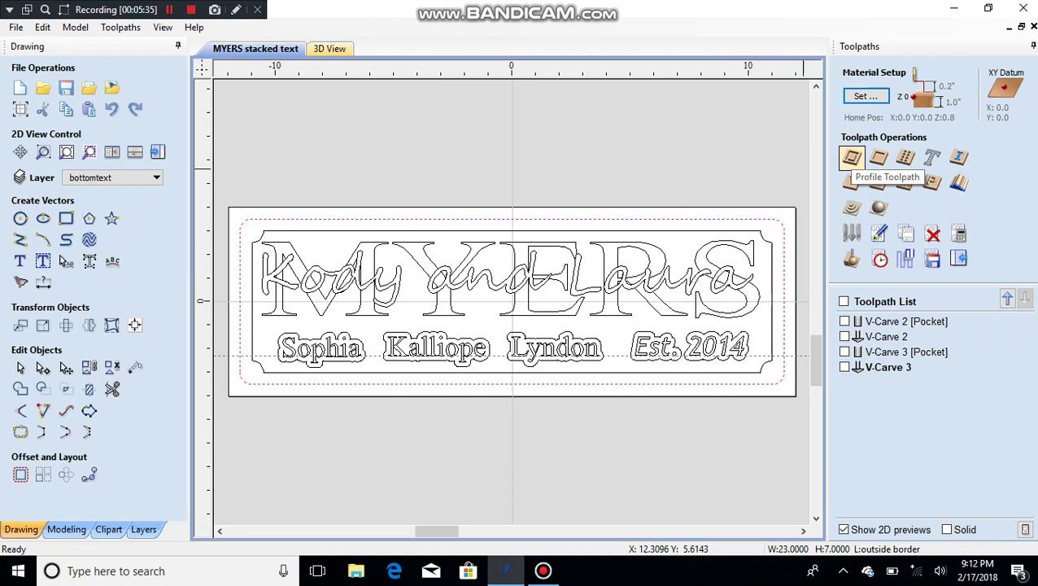
left_click(852, 159)
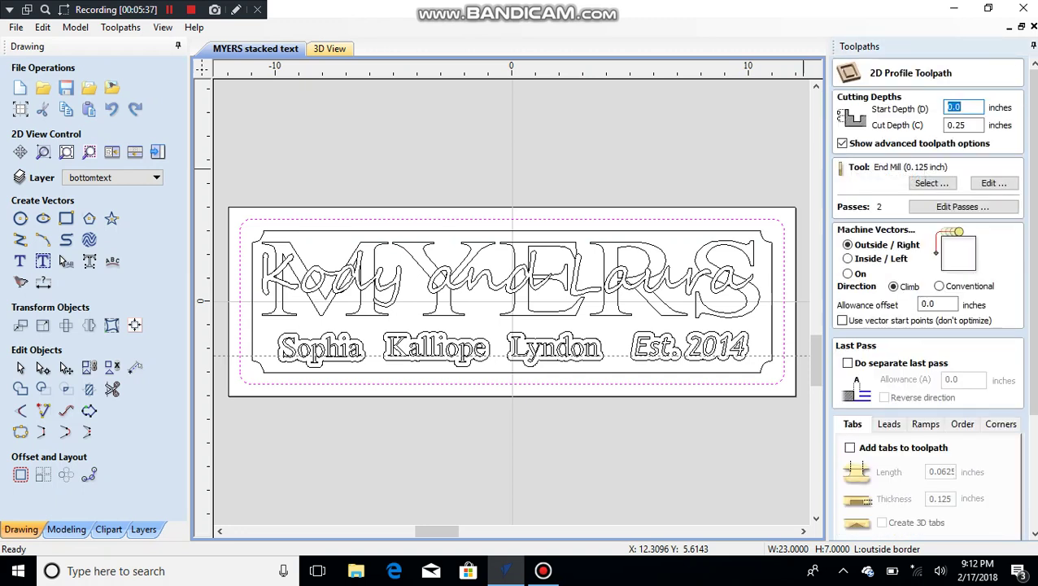
key("Tab")
type("1")
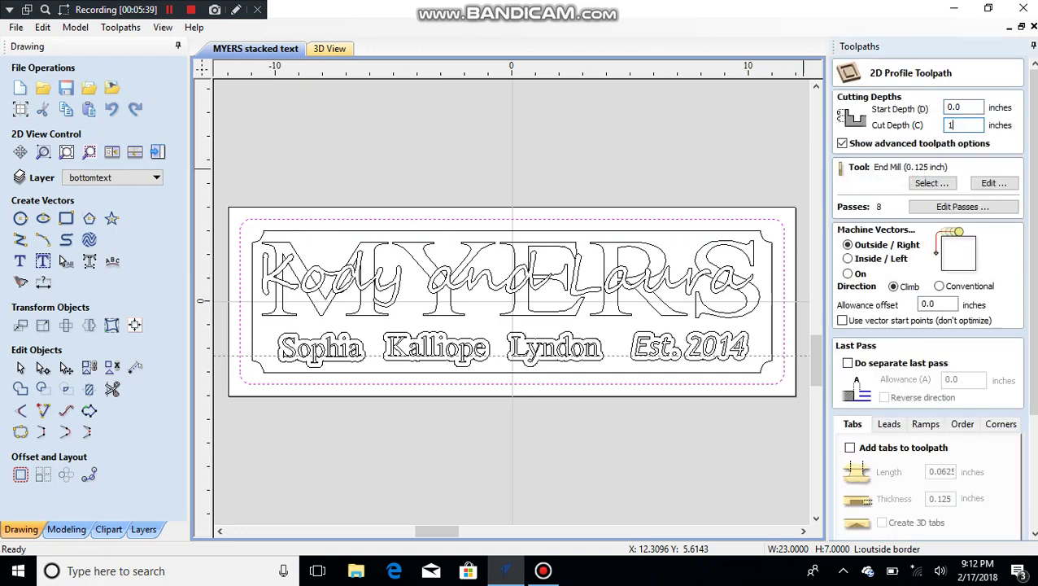
Choose the End Mill (0.25 inch) from the tool database for the profile toolpath
left_click(931, 183)
left_click(931, 183)
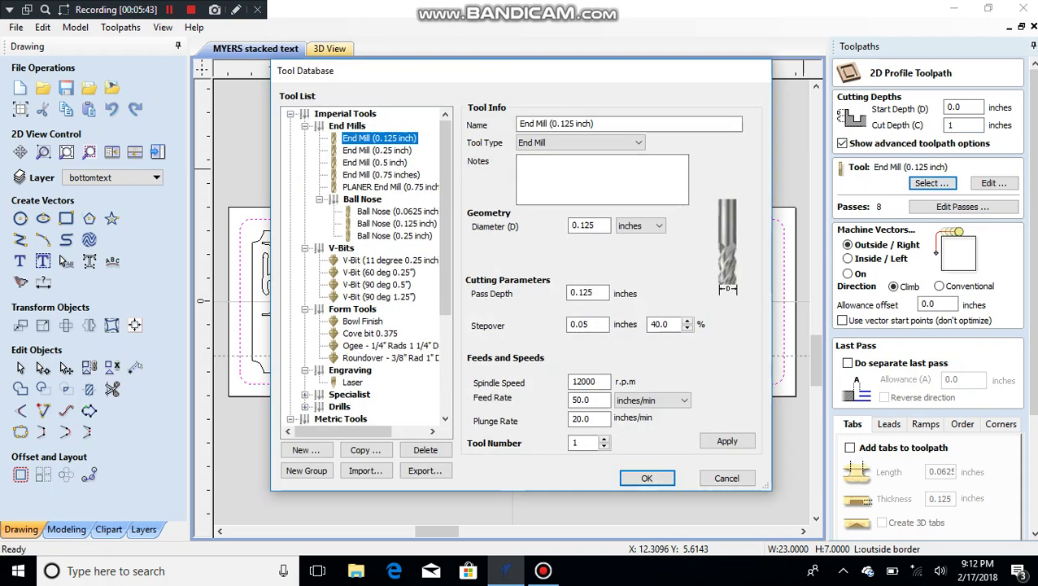
left_click(376, 151)
left_click(647, 478)
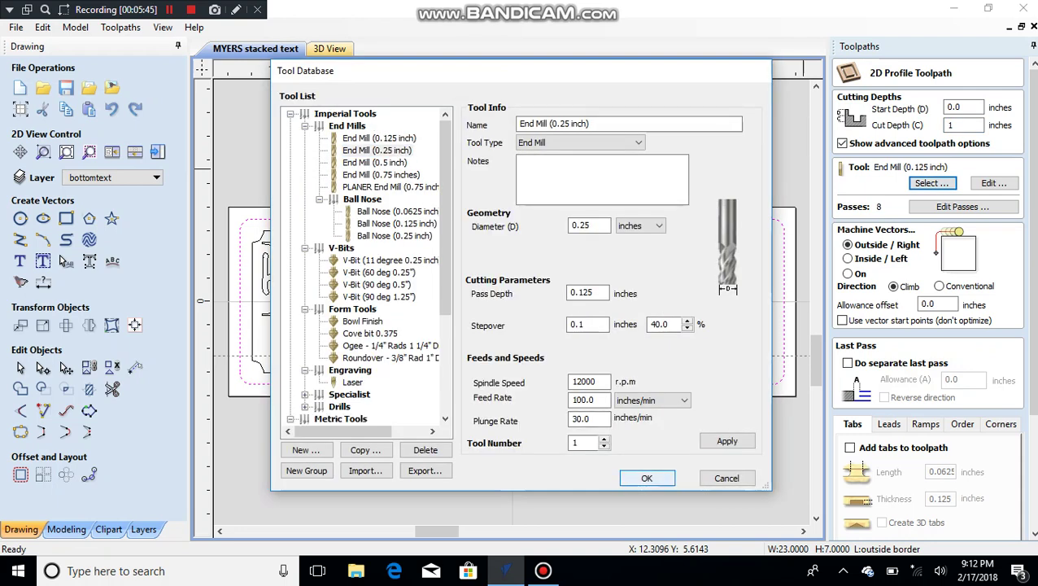
left_click(647, 477)
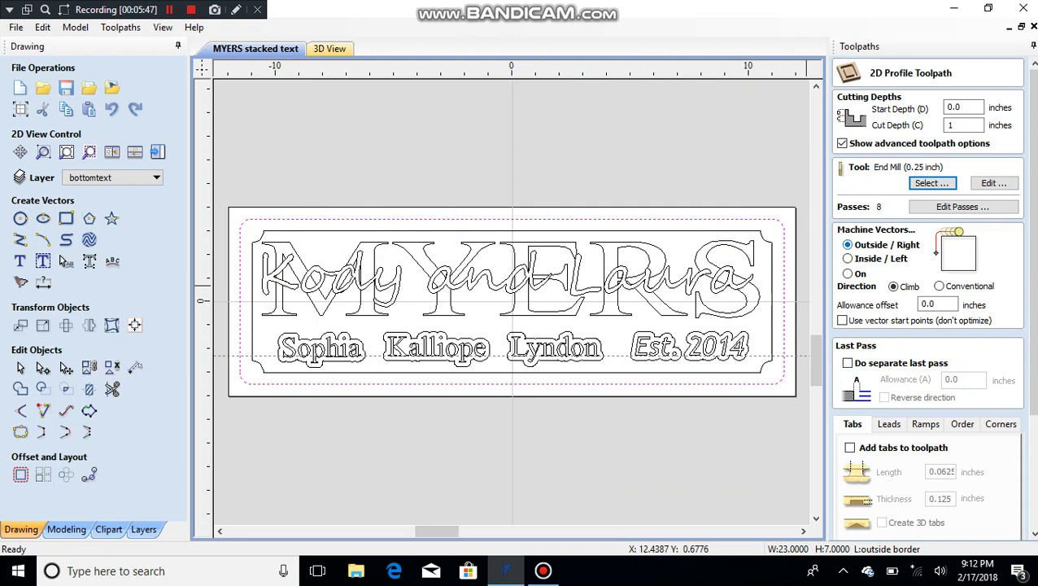
Name the profile toolpath "cutout", then calculate and preview it
scroll(927, 326, "down", 3)
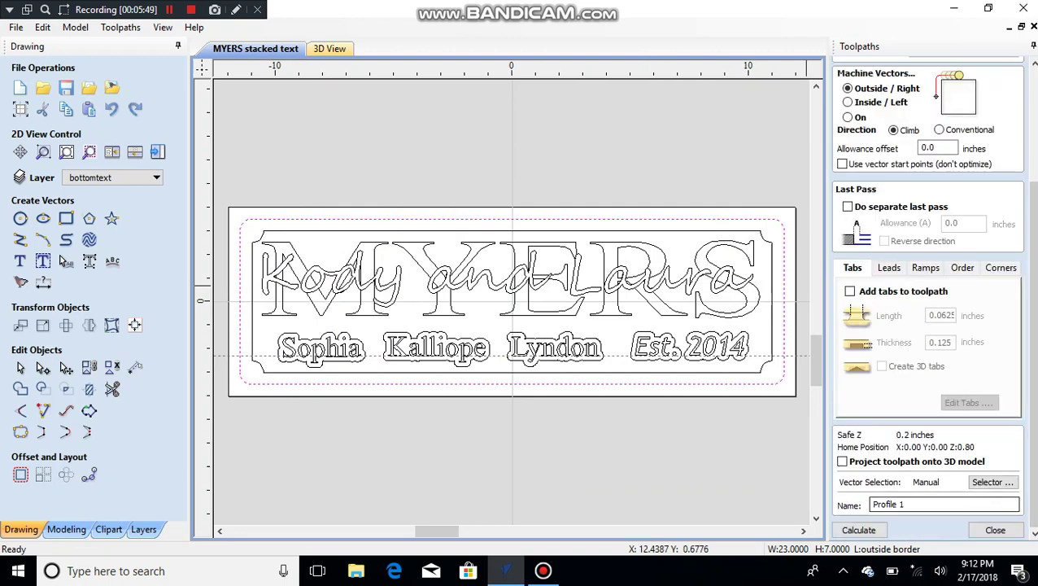
type("cutout")
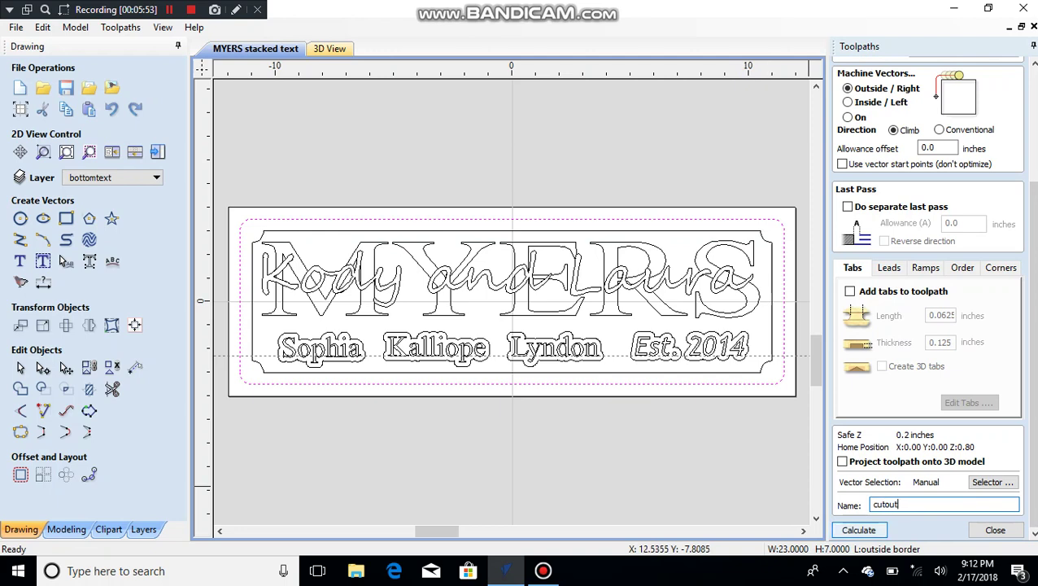
left_click(858, 530)
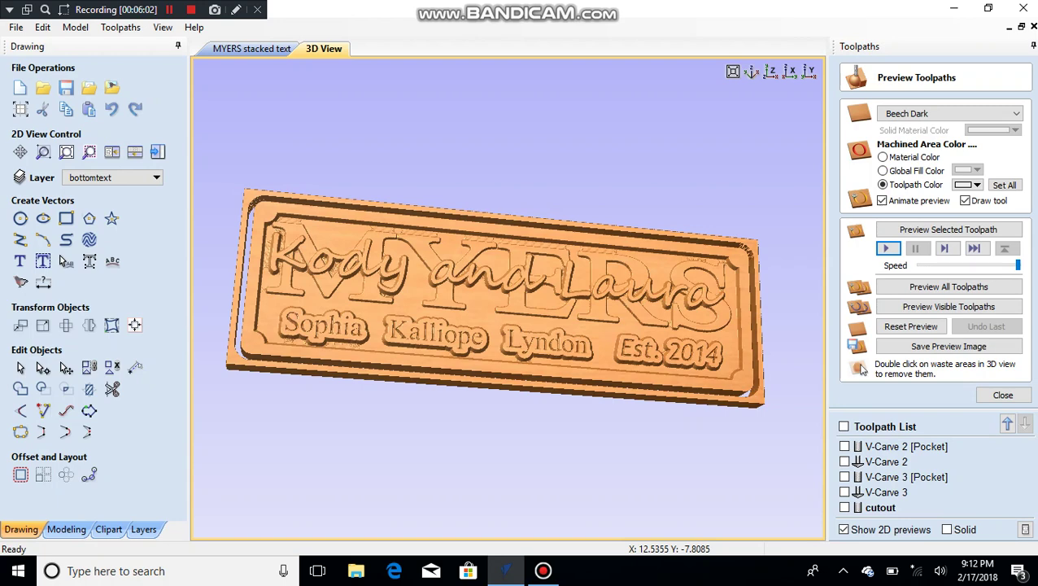
Remove the waste material around the cut-out sign in the 3D preview and inspect the sign from several angles
double_click(496, 379)
left_click_drag(492, 332, 538, 370)
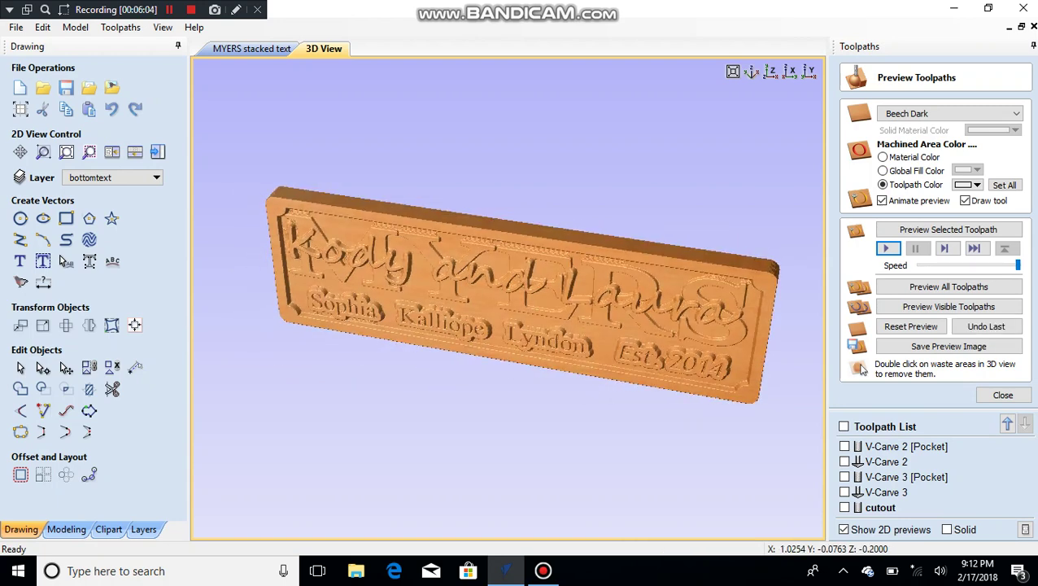
left_click_drag(478, 316, 486, 285)
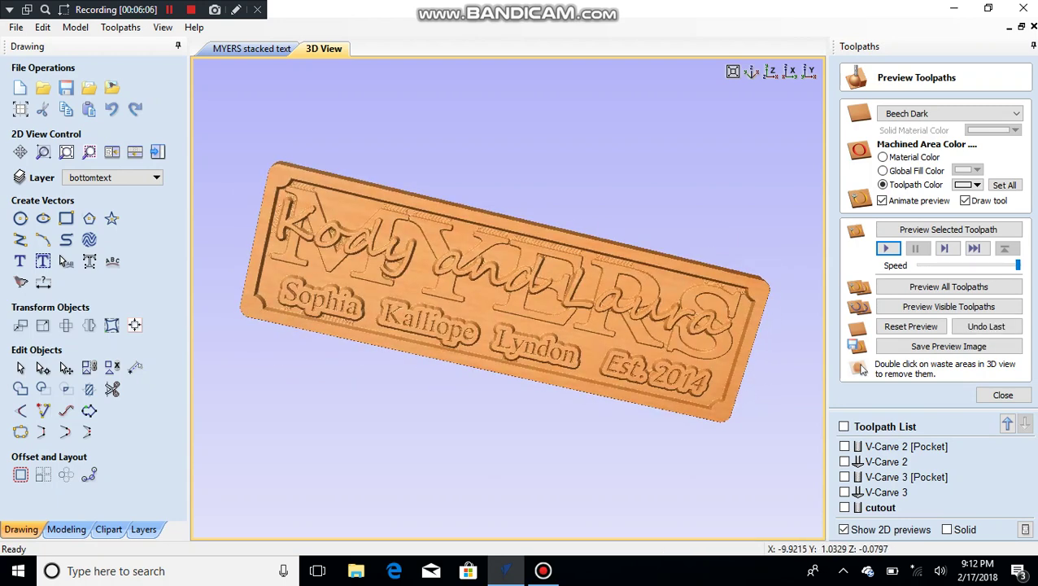
left_click_drag(327, 246, 423, 281)
left_click_drag(493, 303, 459, 253)
left_click_drag(431, 316, 427, 291)
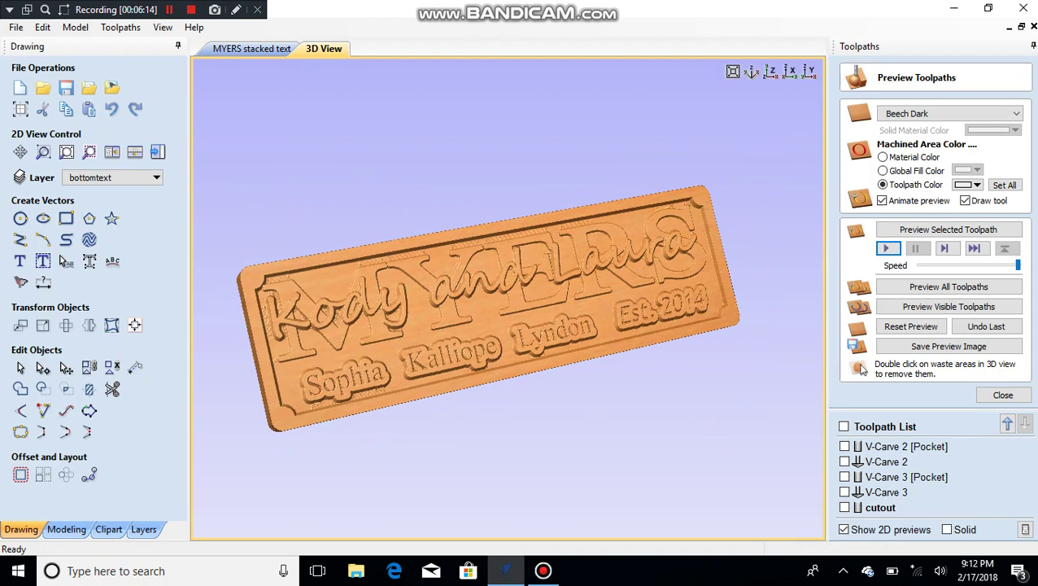
Return to the 2D drawing and select only the inner border vector
key("F2")
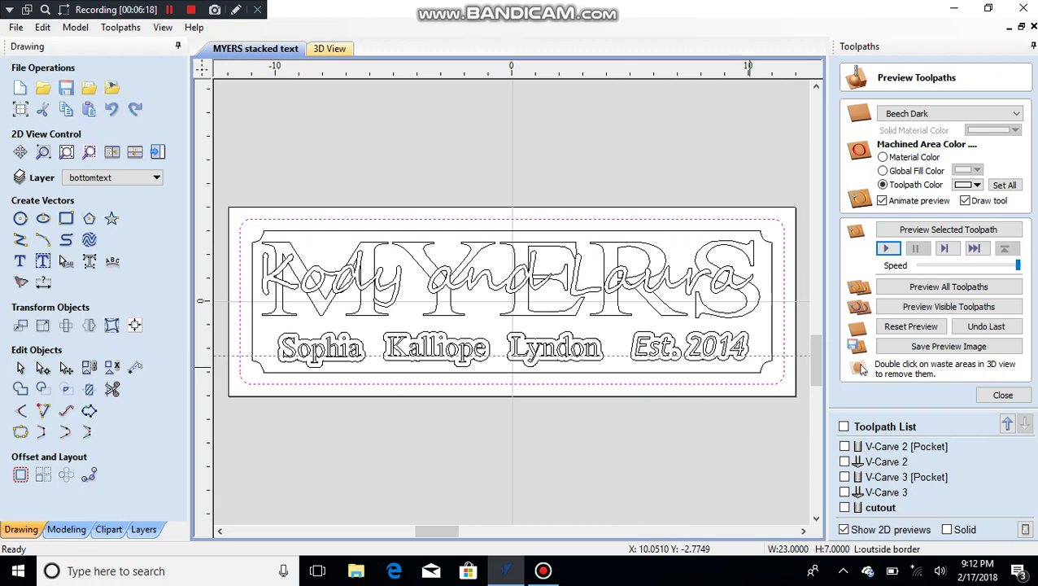
left_click(749, 367)
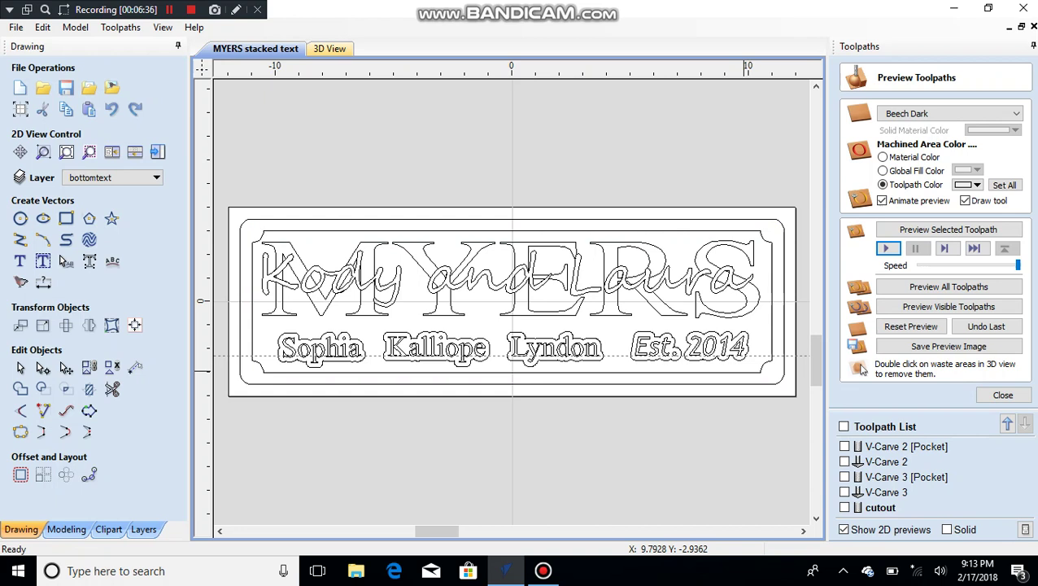
left_click(739, 373)
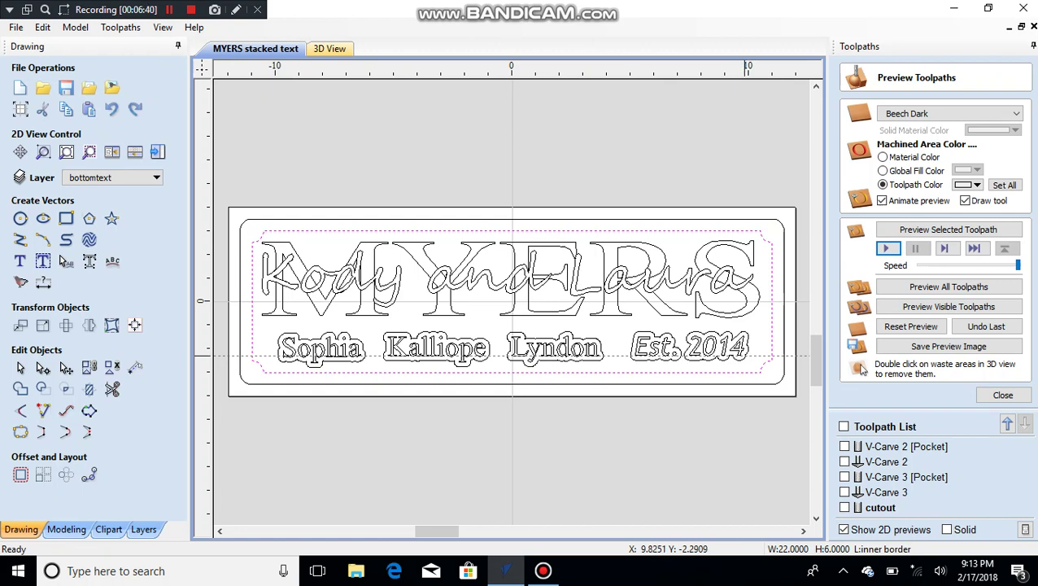
Try selecting the inner border together with the outlines around the bottom-row text and the large stacked top text
left_click(744, 367)
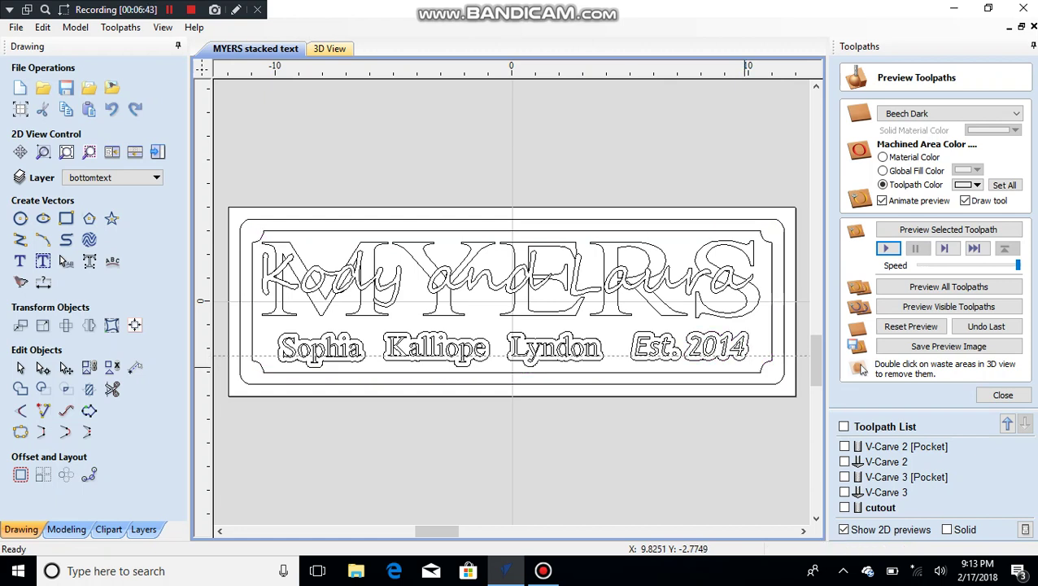
left_click(745, 370)
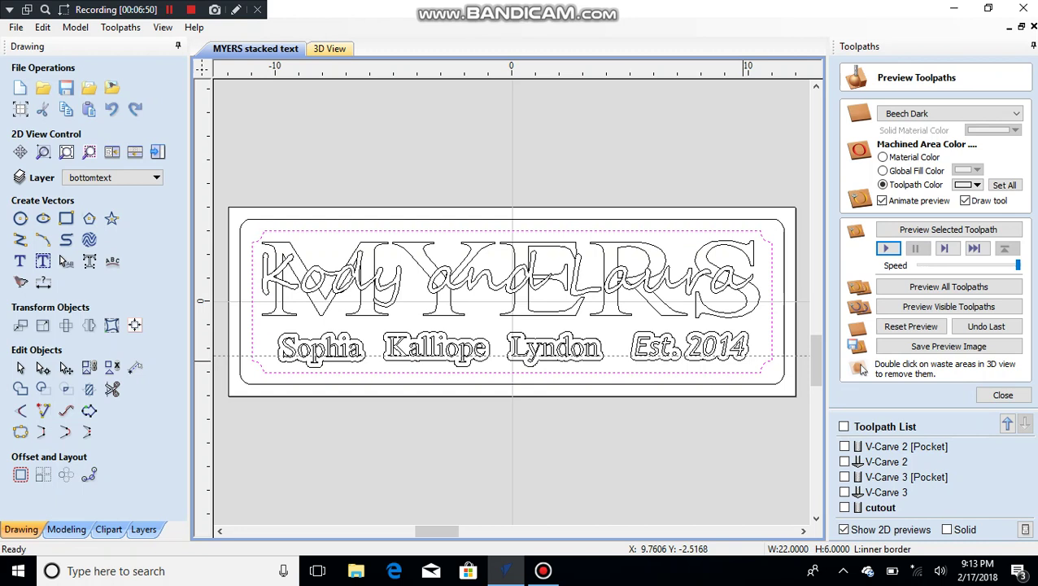
left_click(742, 360, "shift")
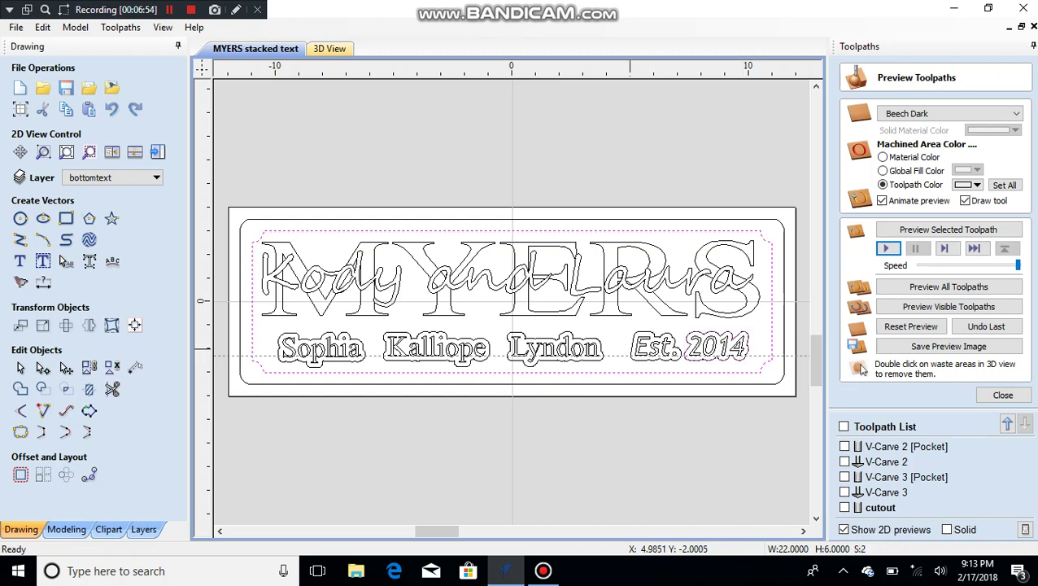
left_click(630, 349, "shift")
left_click(537, 349, "shift")
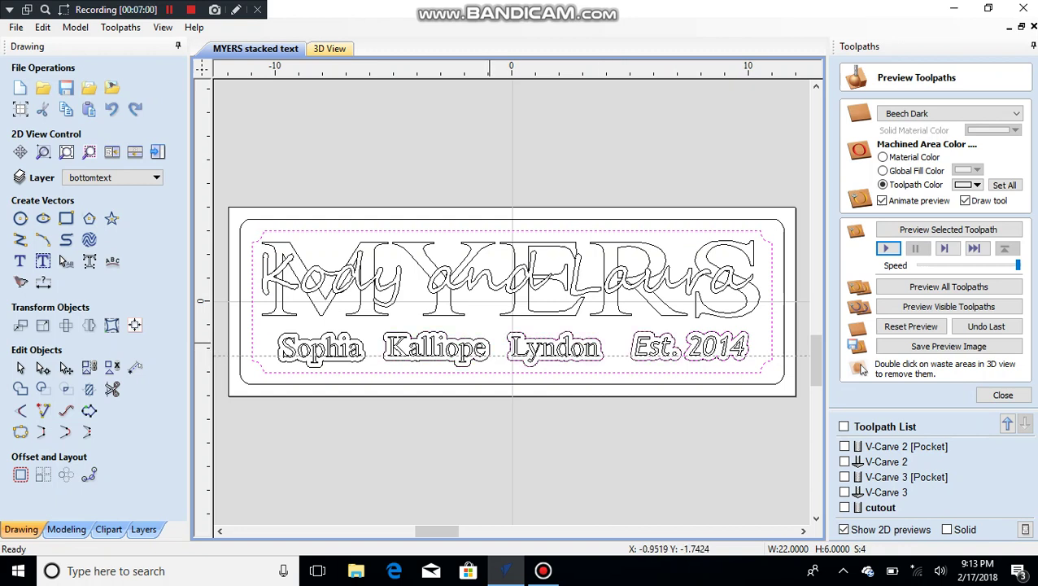
left_click(486, 340, "shift")
left_click(362, 344, "shift")
left_click(282, 258, "shift")
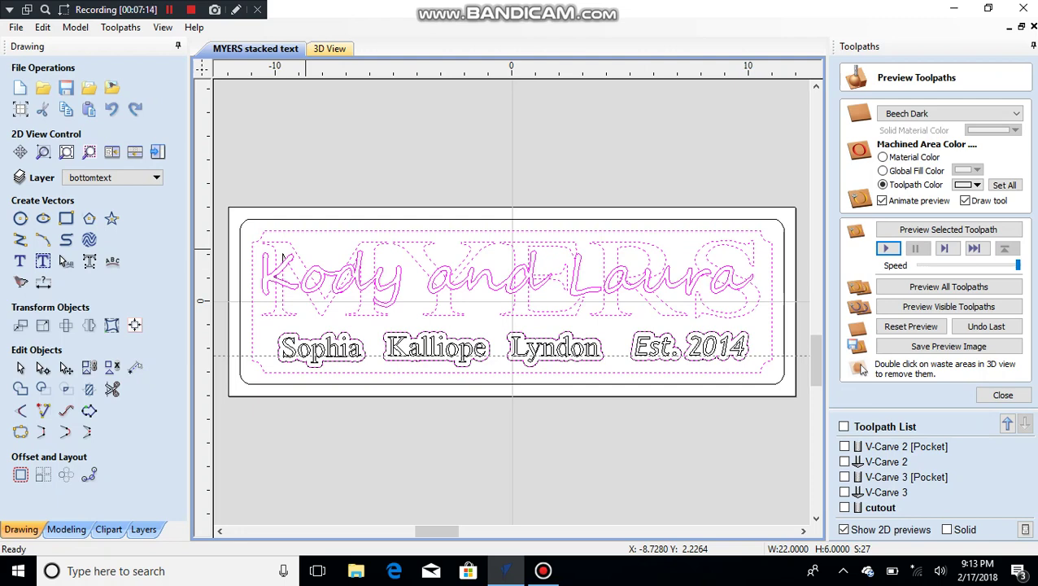
key("Escape")
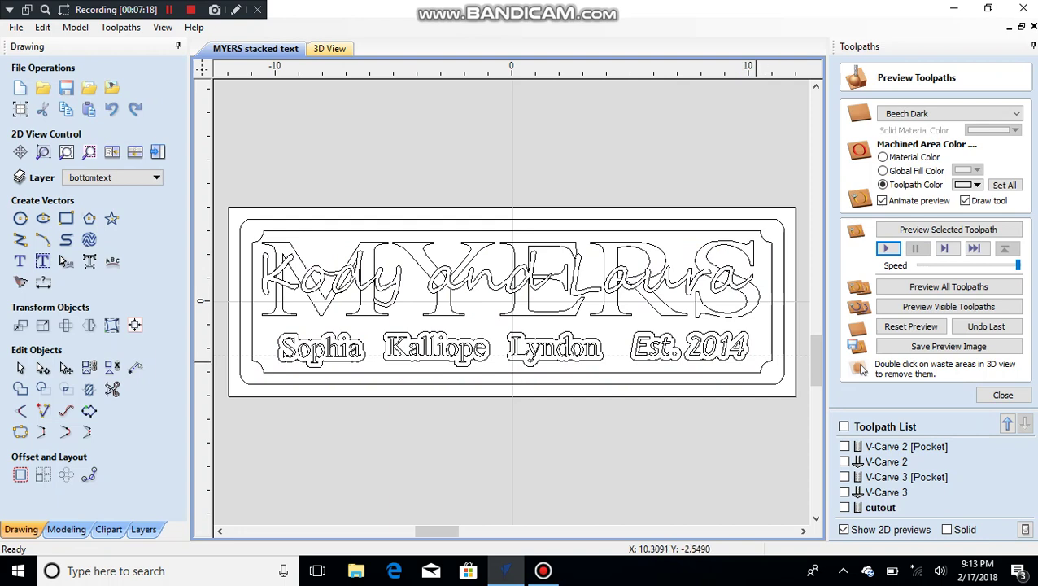
Try selecting all text vectors inside the inner border and toggling the first bottom-row name in the selection
key("ctrl+a")
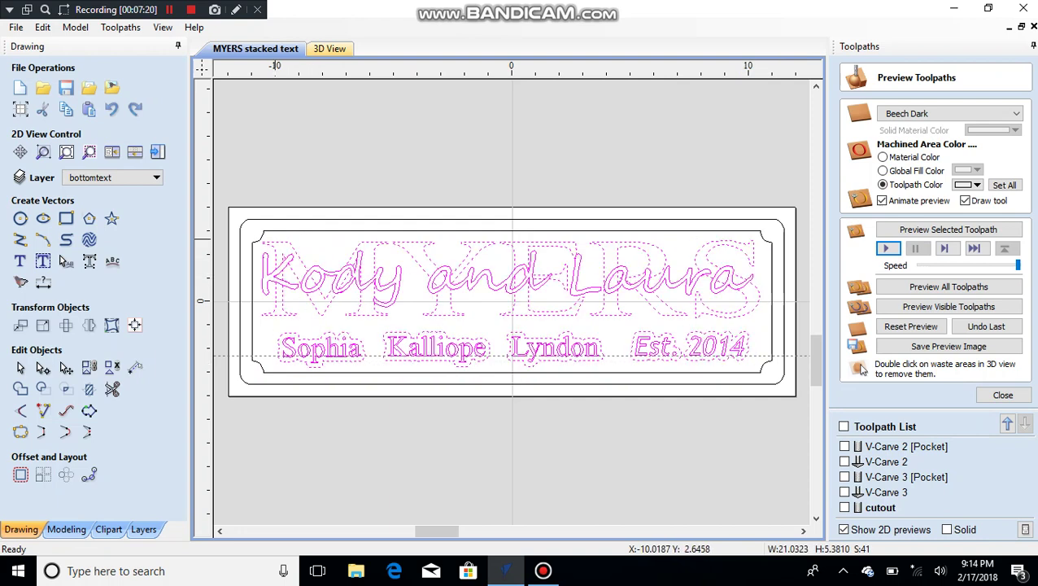
left_click(334, 349, "shift")
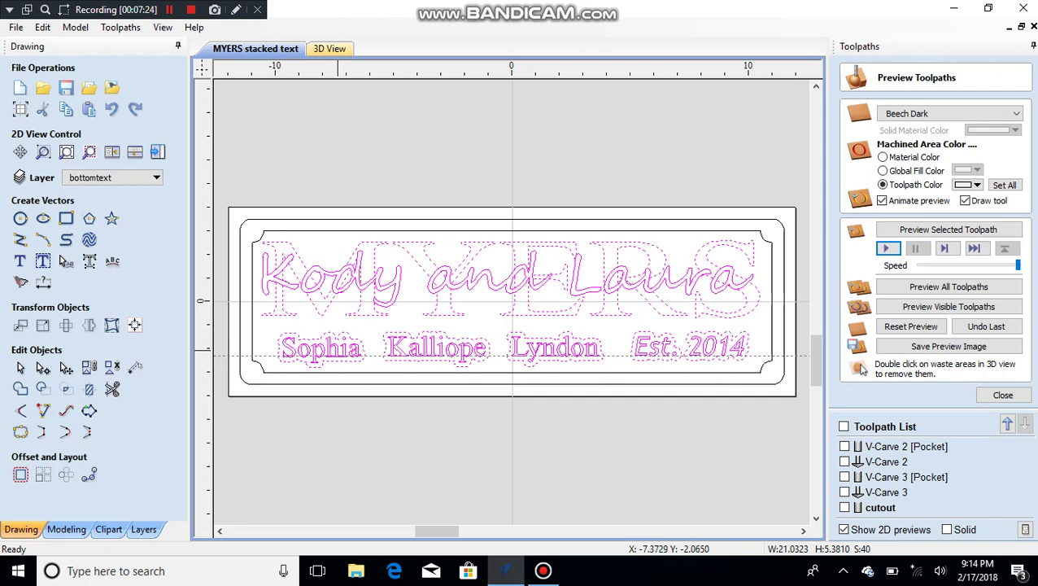
left_click(329, 350, "shift")
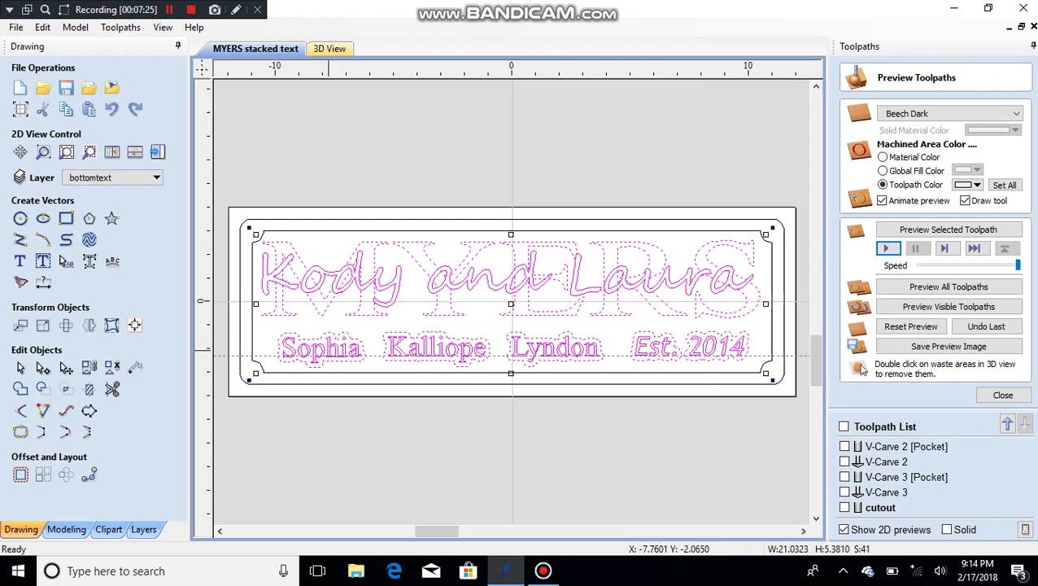
key("Escape")
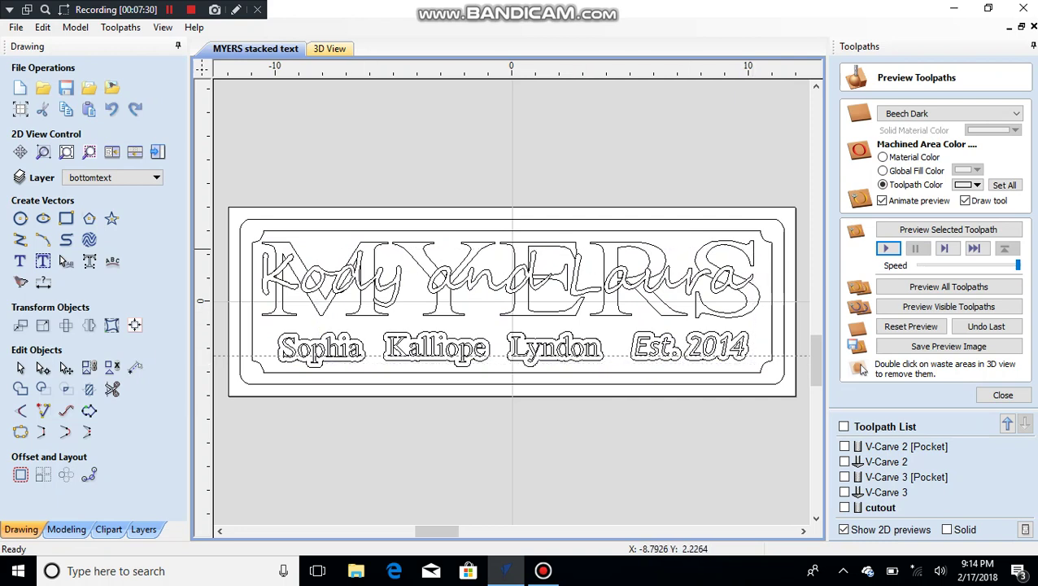
Try selecting all the text vectors and excluding the offset outlines around the bottom-row names from the selection
key("ctrl+a")
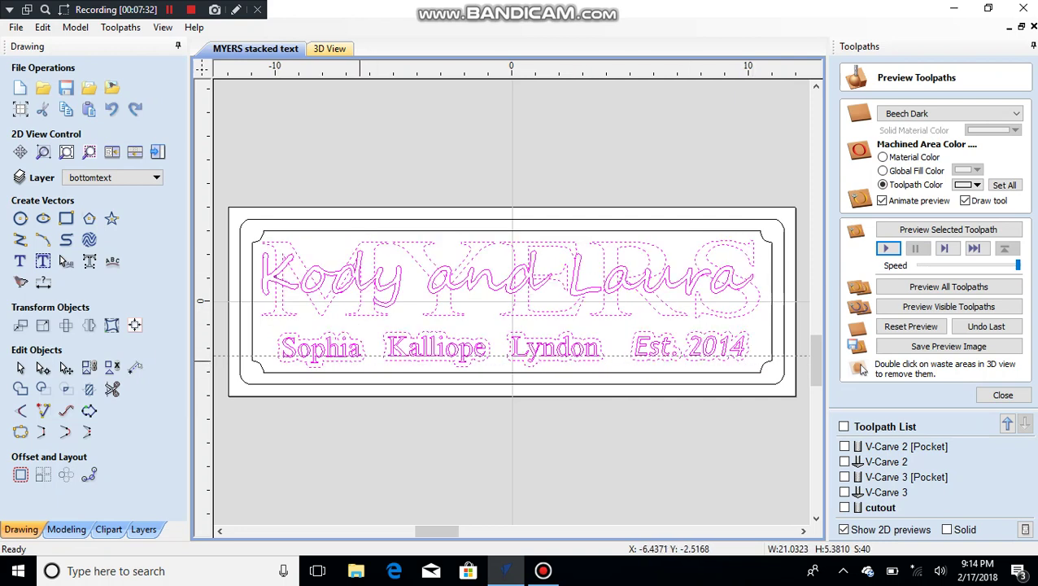
left_click(360, 361, "shift")
left_click(425, 366, "shift")
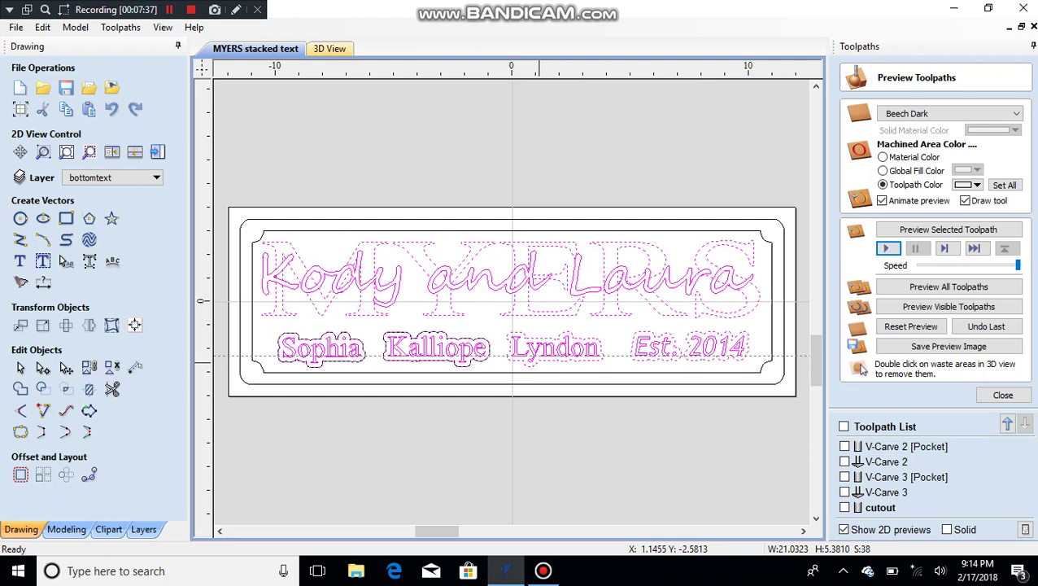
left_click(590, 359, "shift")
left_click(543, 362)
left_click(564, 365)
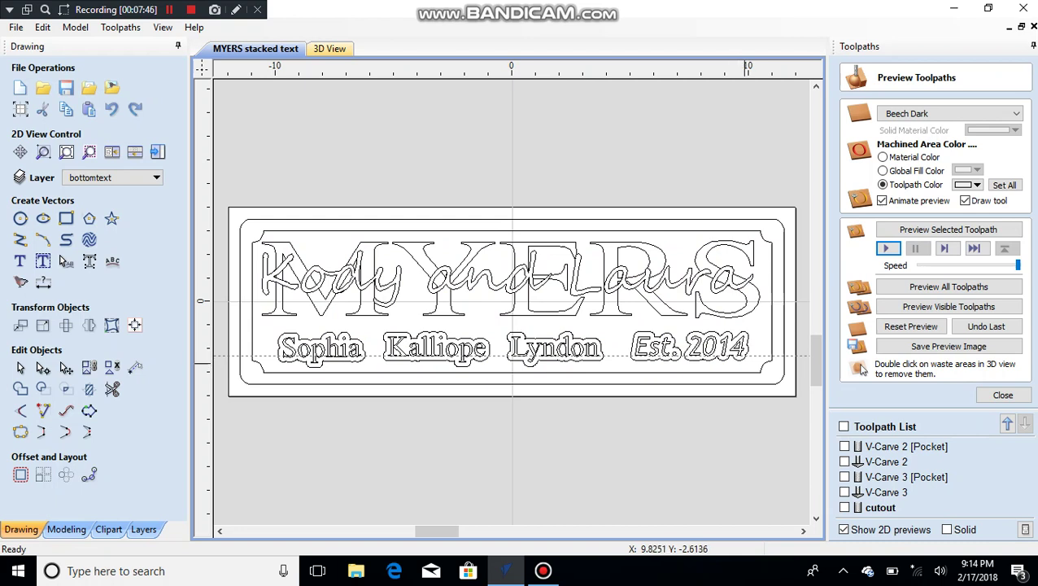
Try selecting the 2014 outline, and window-select all text within the inner border while toggling the first bottom-row name's lettering
left_click(736, 359)
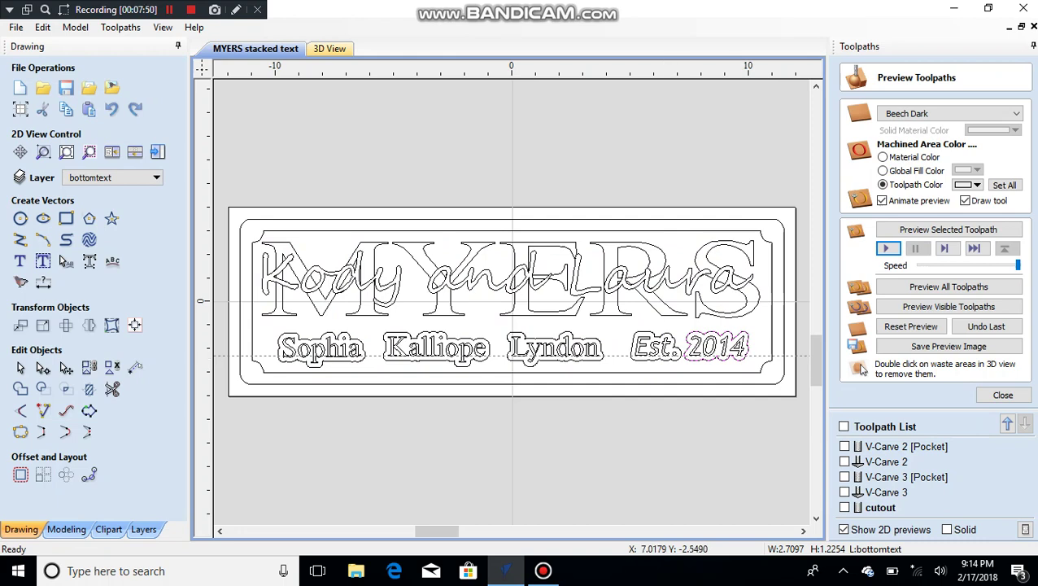
left_click(751, 362)
left_click_drag(752, 362, 267, 239)
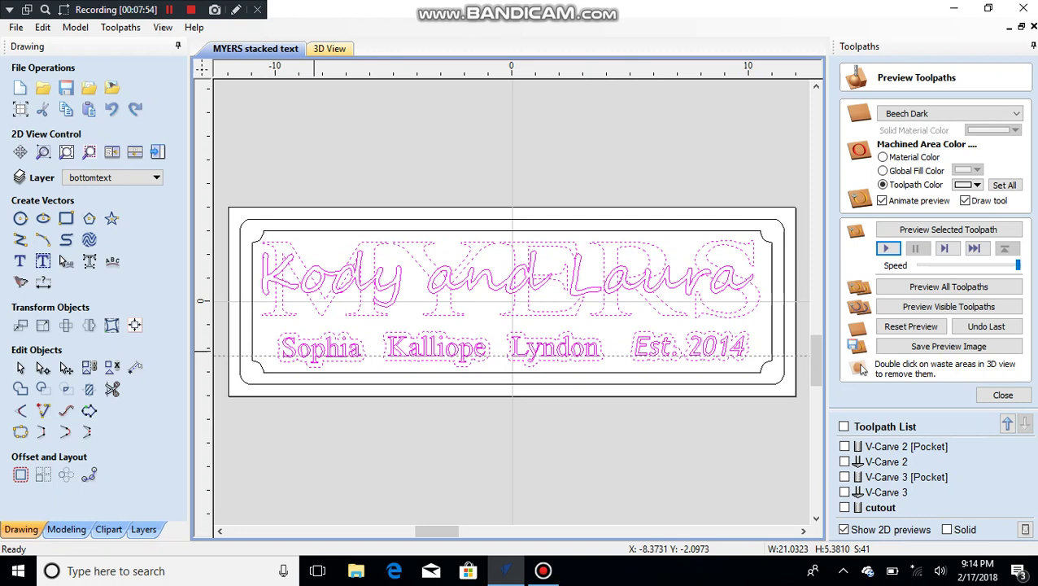
left_click(314, 351, "shift")
left_click(319, 352, "shift")
left_click(324, 351, "shift")
left_click(374, 359)
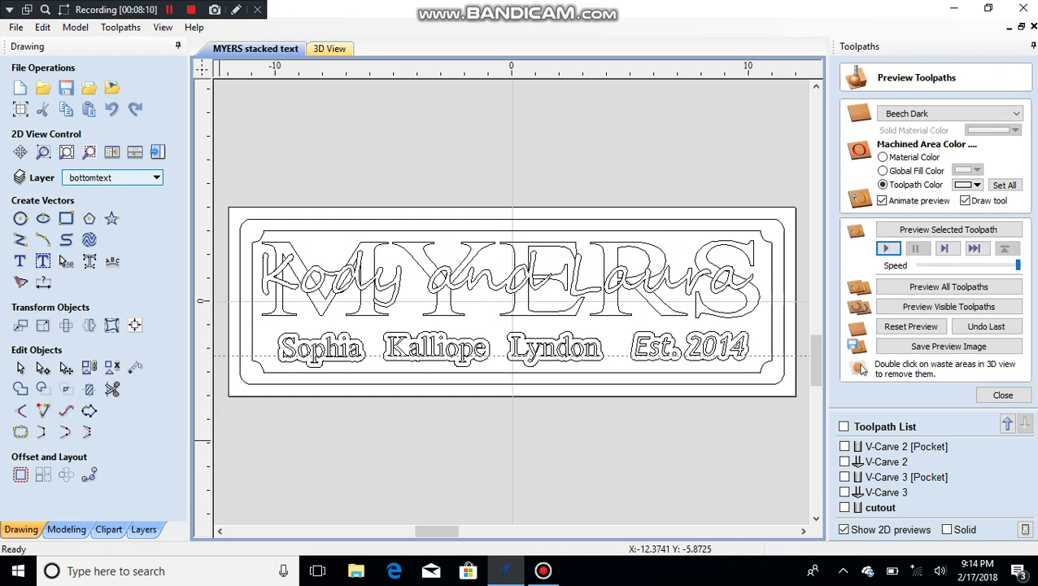
Hide the bottomtext layer to check which vectors it holds, and show it again
left_click(156, 177)
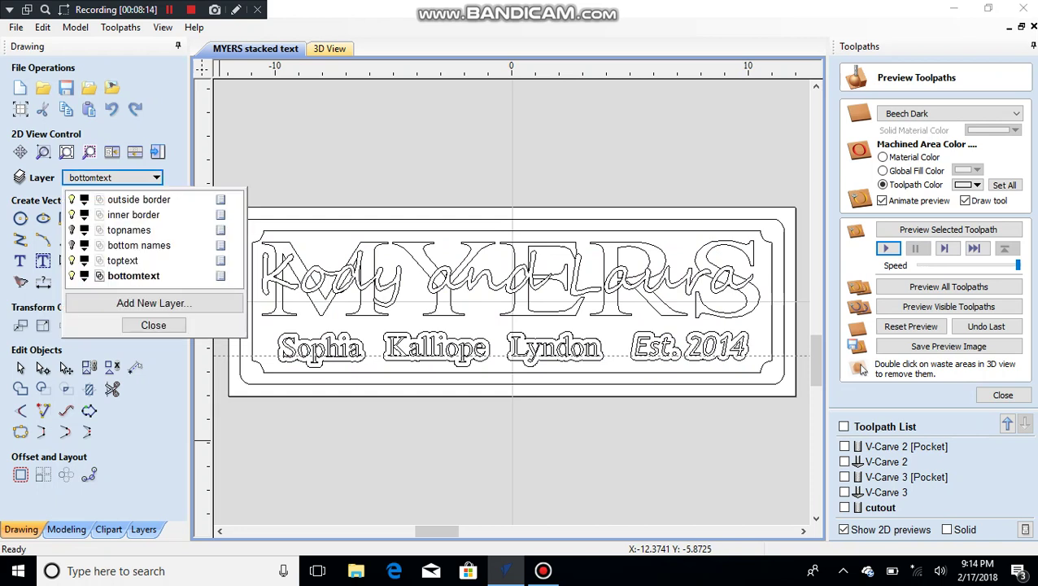
left_click(71, 275)
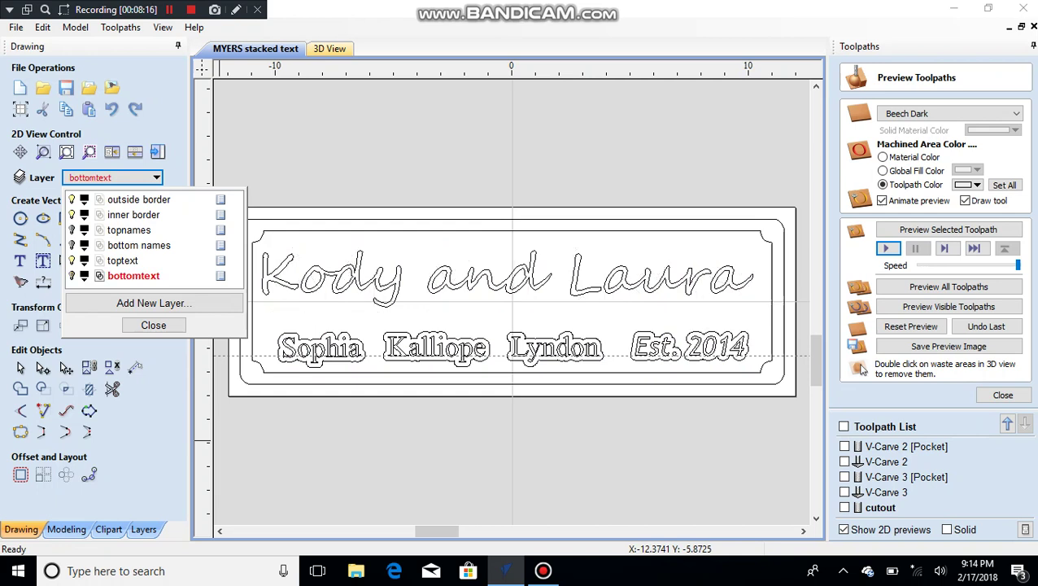
left_click(71, 276)
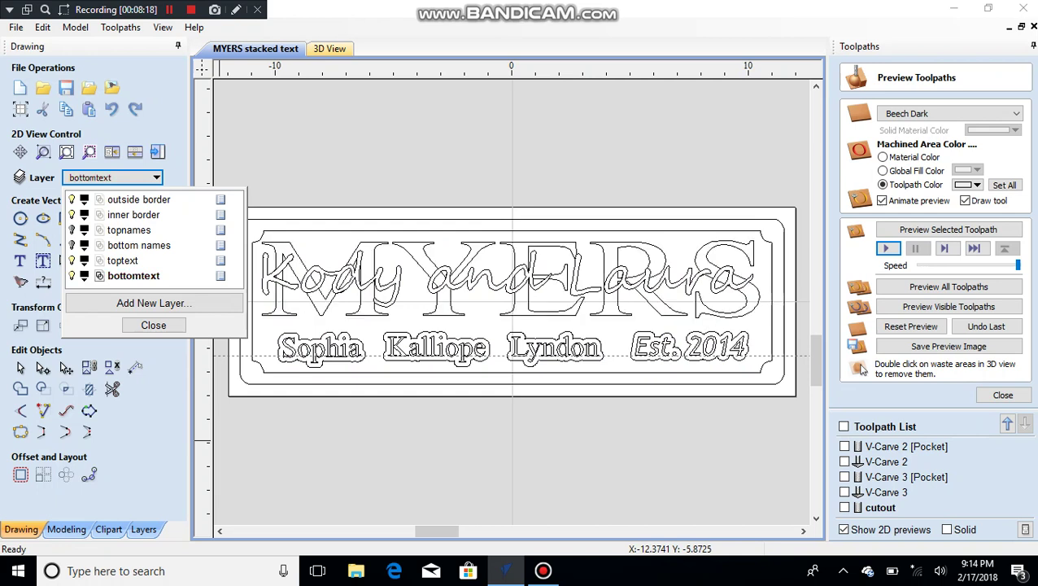